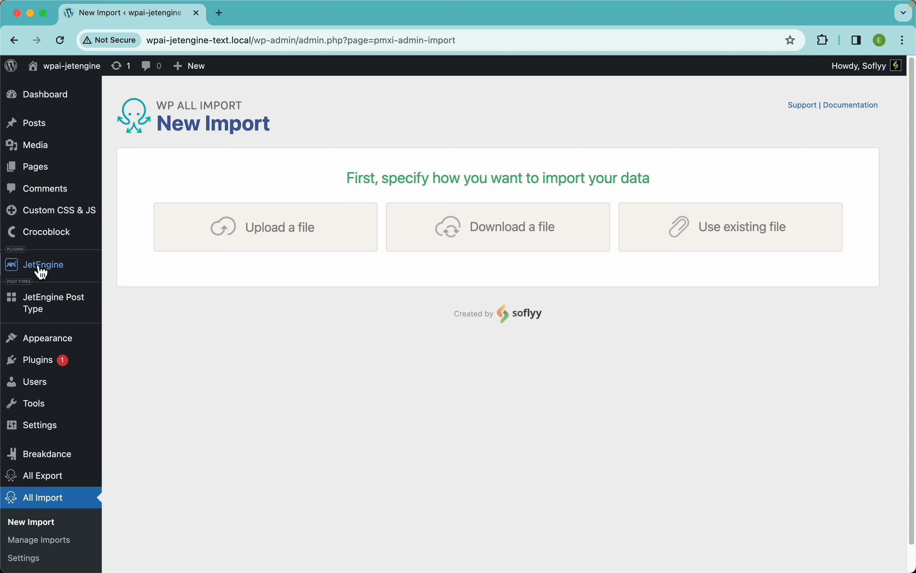
# Upload the file jetengine_import_text.csv as the source for the new import
pyautogui.moveTo(74, 308)
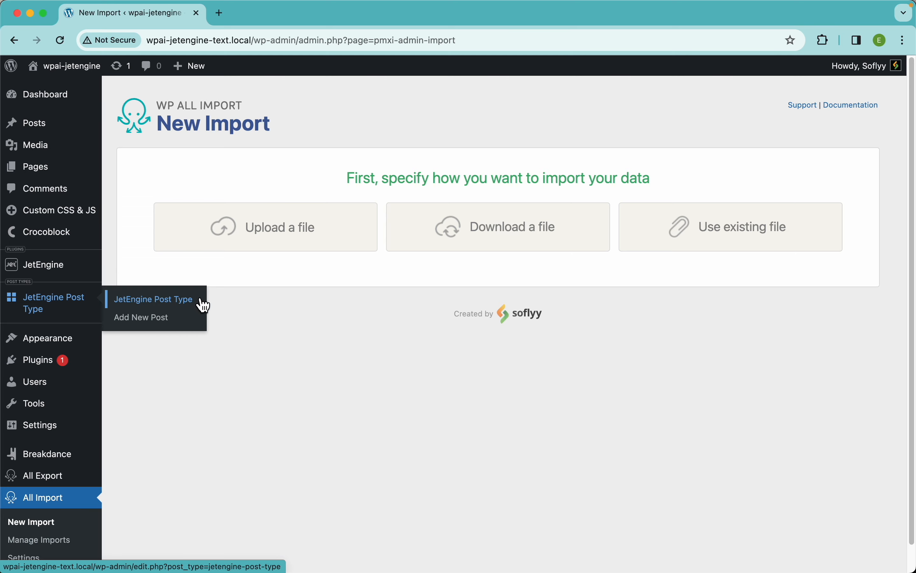
pyautogui.click(281, 232)
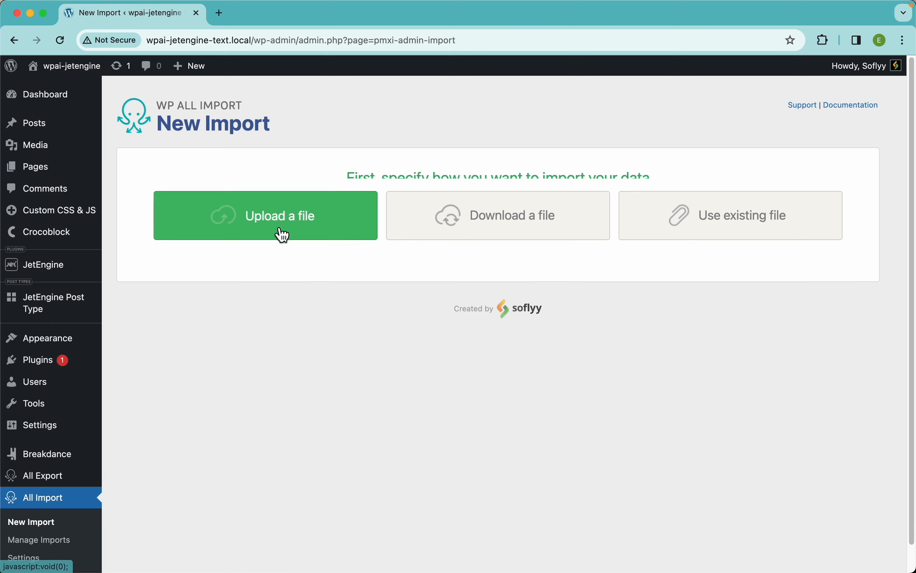
pyautogui.doubleClick(582, 171)
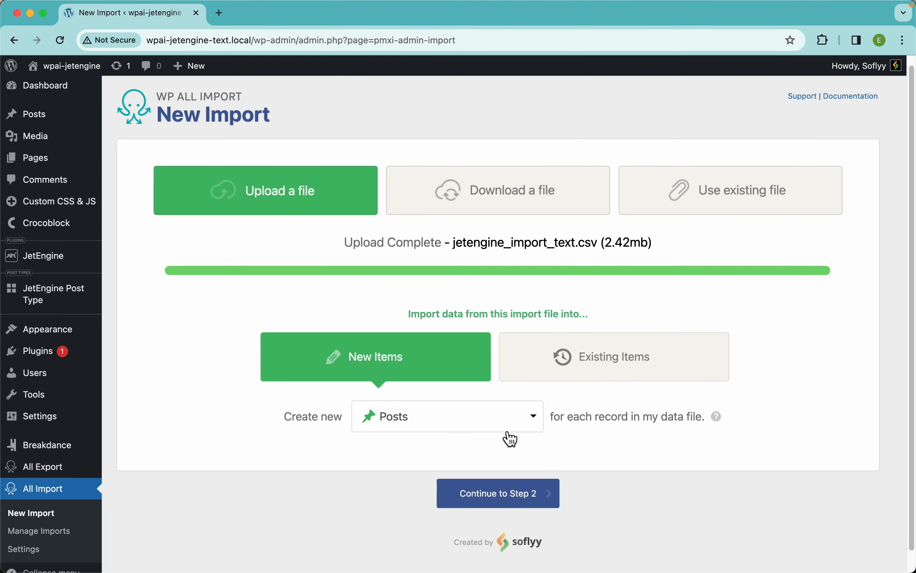
# Set the import to create new JetEngine Post Type items for each record and continue to step 2
pyautogui.scroll(-2, 508, 432)
pyautogui.click(468, 404)
pyautogui.scroll(-8, 473, 401)
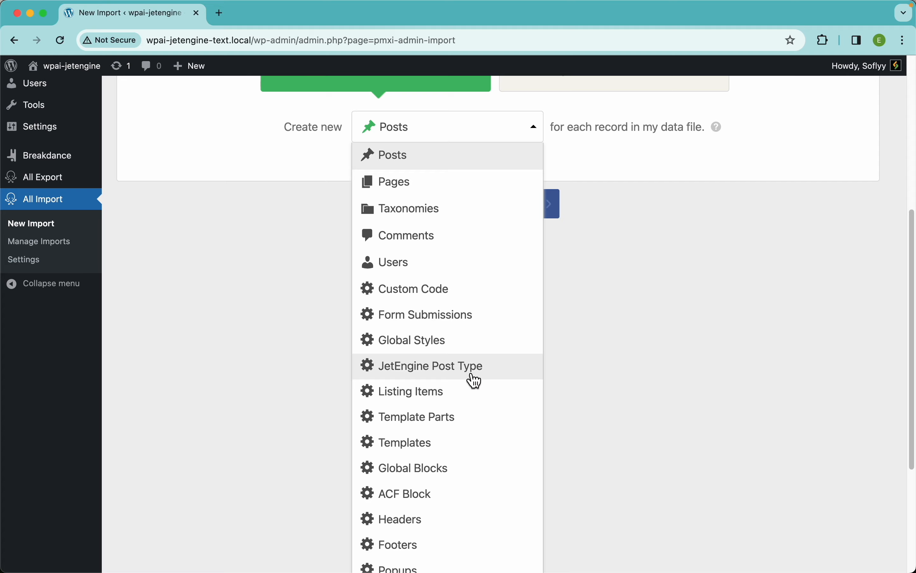
pyautogui.click(472, 377)
pyautogui.click(544, 475)
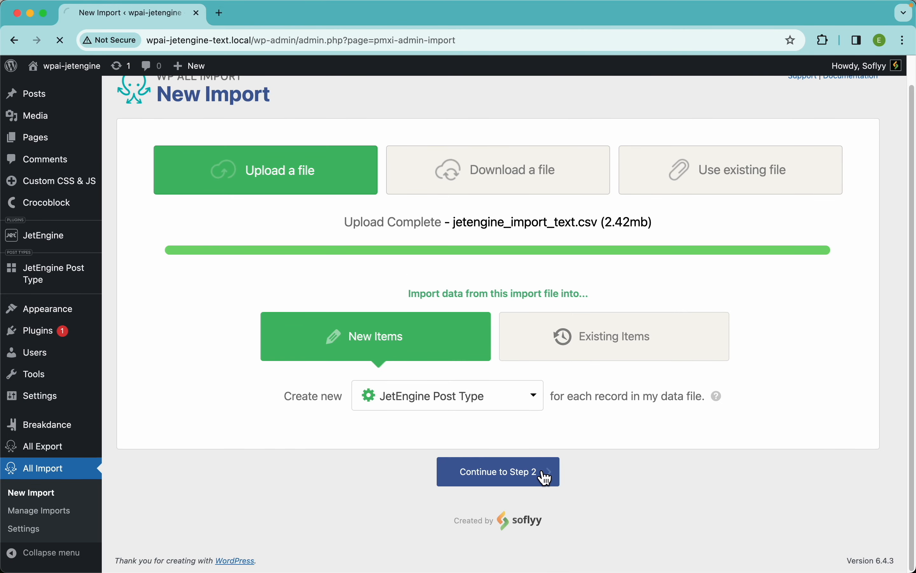
# Review the first record's fields in the import file and continue to step 3
pyautogui.scroll(-3, 536, 167)
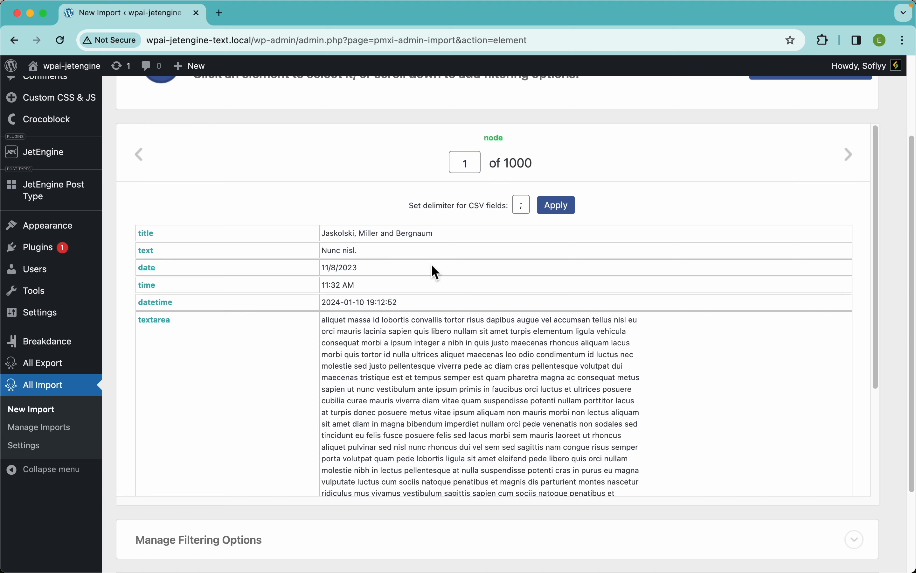
pyautogui.scroll(-4, 451, 340)
pyautogui.scroll(3, 451, 341)
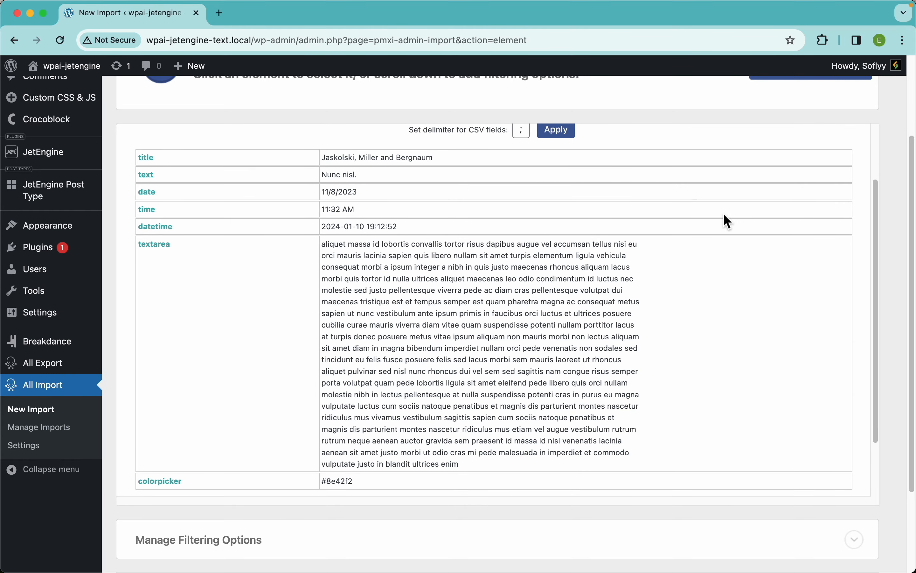
pyautogui.scroll(5, 875, 235)
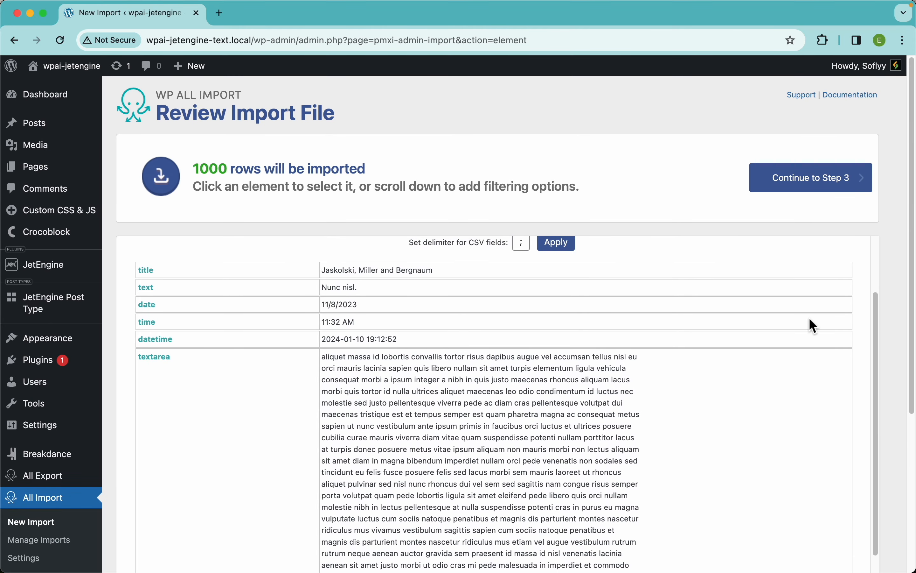
pyautogui.scroll(3, 809, 320)
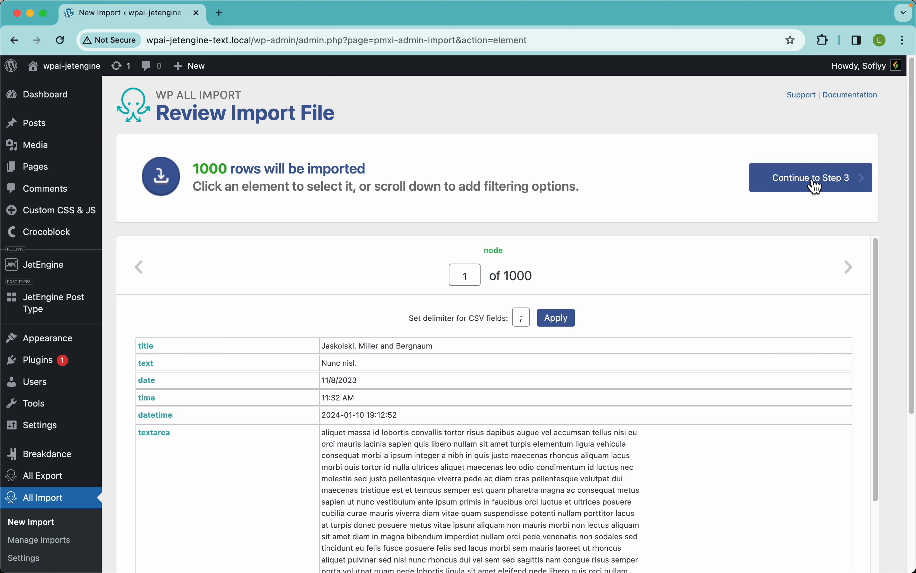
pyautogui.click(829, 187)
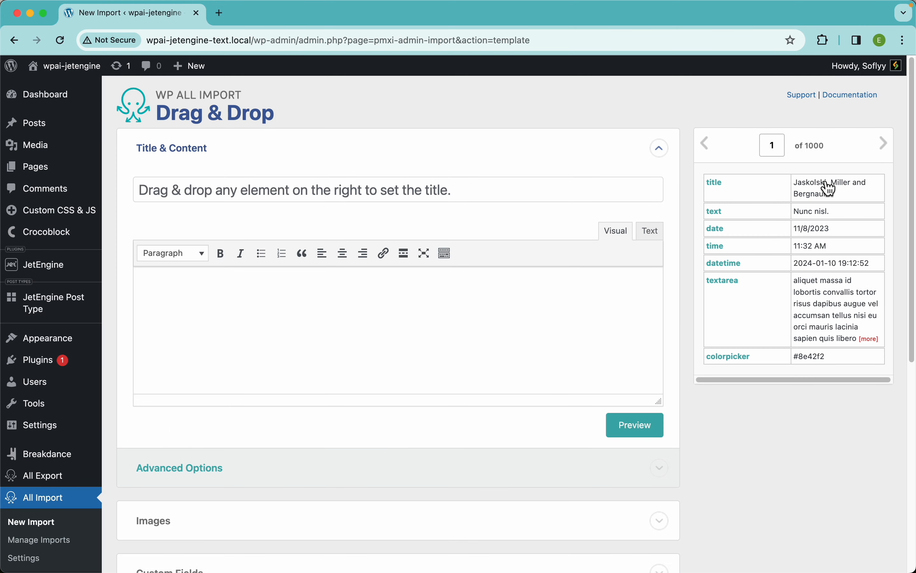
# Map the title element to the post title and enable the JetEngine Post Type group in the JetEngine Add-On section
pyautogui.moveTo(721, 196); pyautogui.dragTo(587, 188)
pyautogui.scroll(-6, 384, 350)
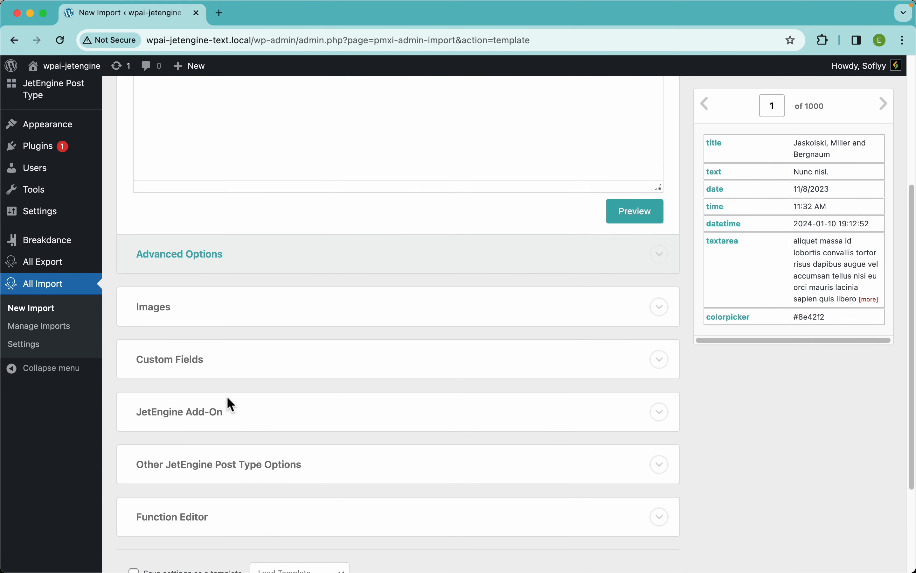
pyautogui.scroll(-3, 341, 417)
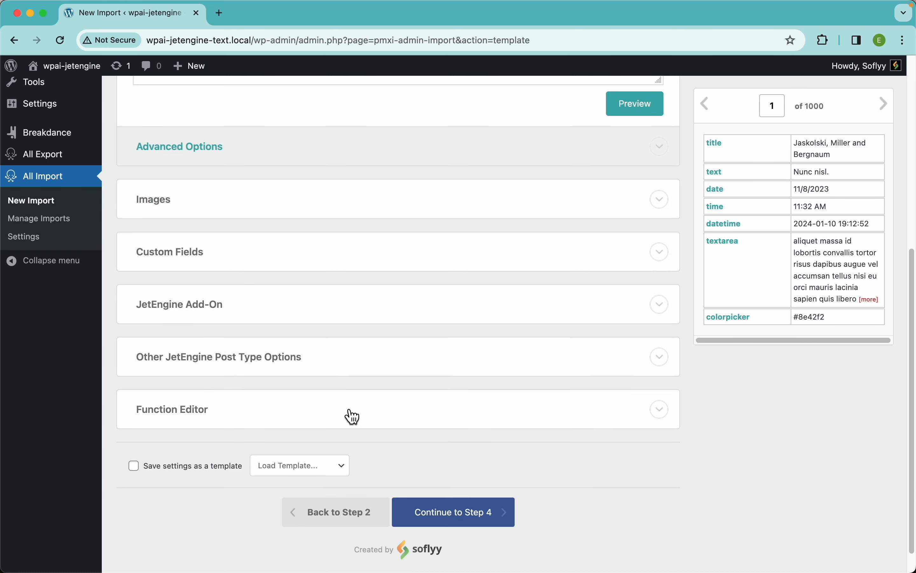
pyautogui.click(324, 303)
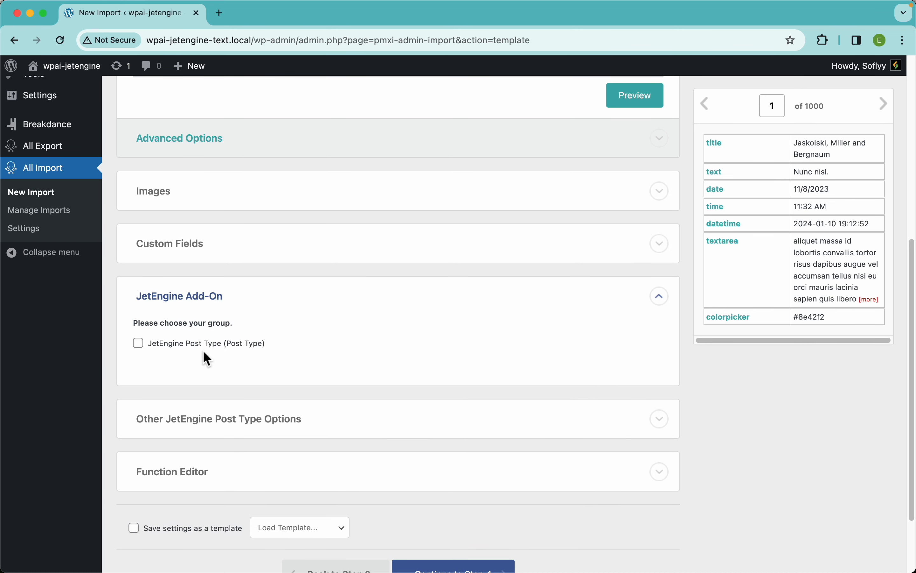
pyautogui.click(235, 346)
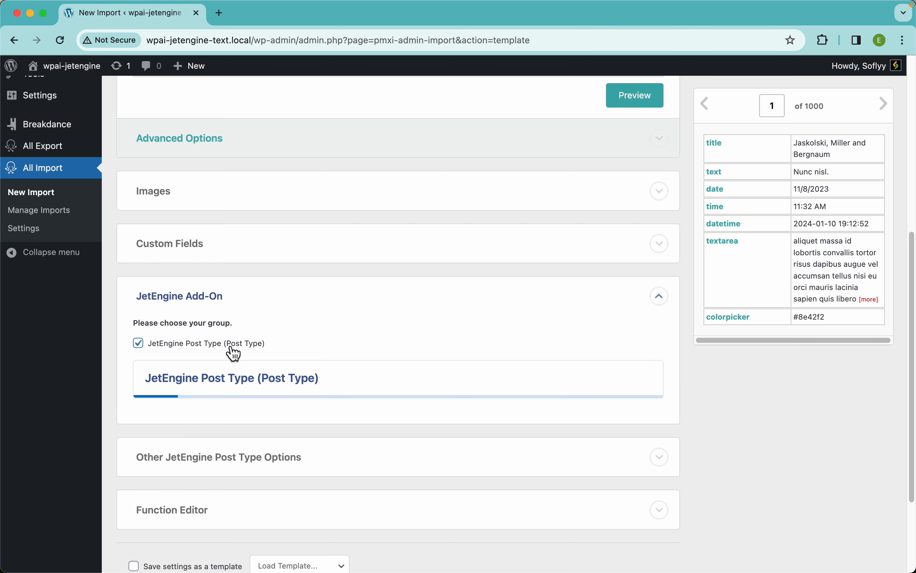
pyautogui.scroll(-5, 446, 340)
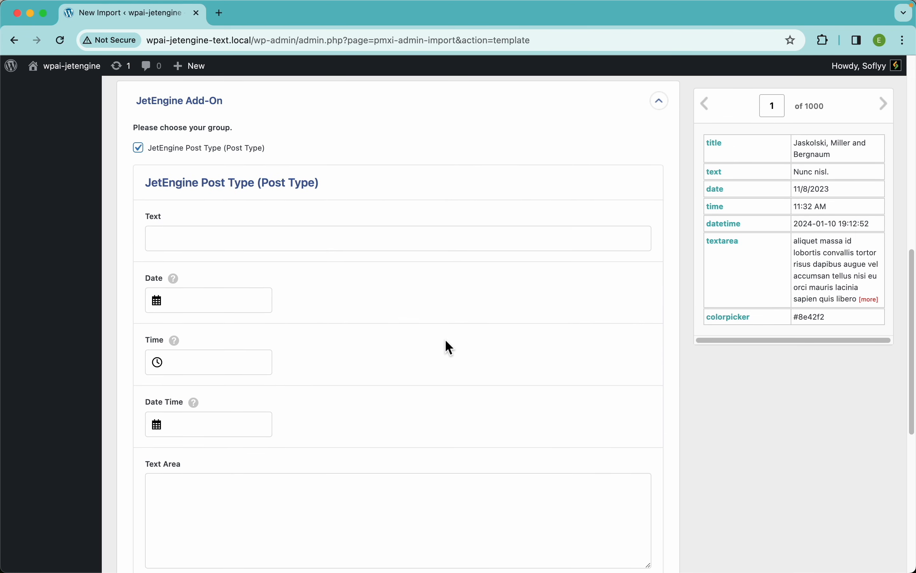
# Open the form for adding a new JetEngine Post Type post in a separate browser tab and switch to it
pyautogui.scroll(10, 446, 339)
pyautogui.moveTo(82, 306)
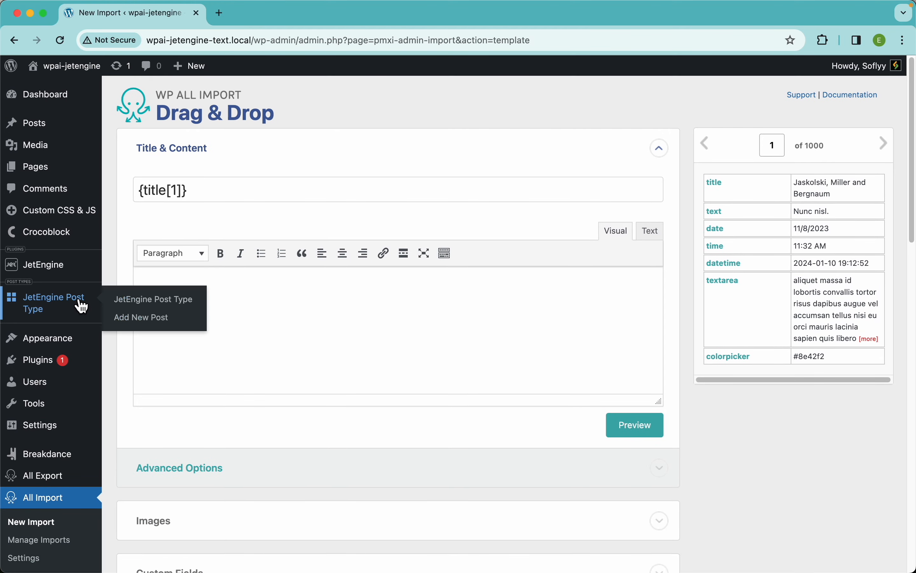
pyautogui.keyDown('super'); pyautogui.click(159, 326); pyautogui.keyUp('super')
pyautogui.scroll(-13, 378, 366)
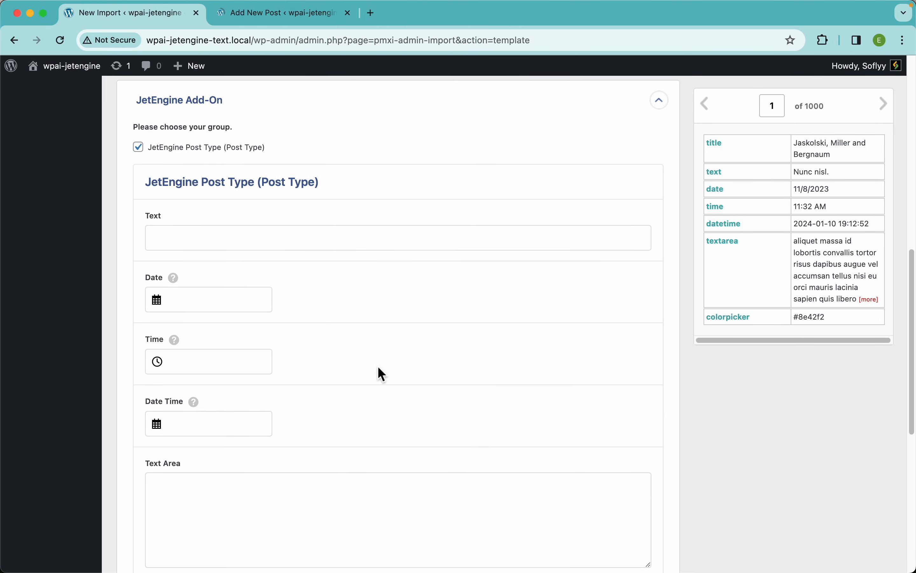
pyautogui.hotkey('ctrl', 'Tab')
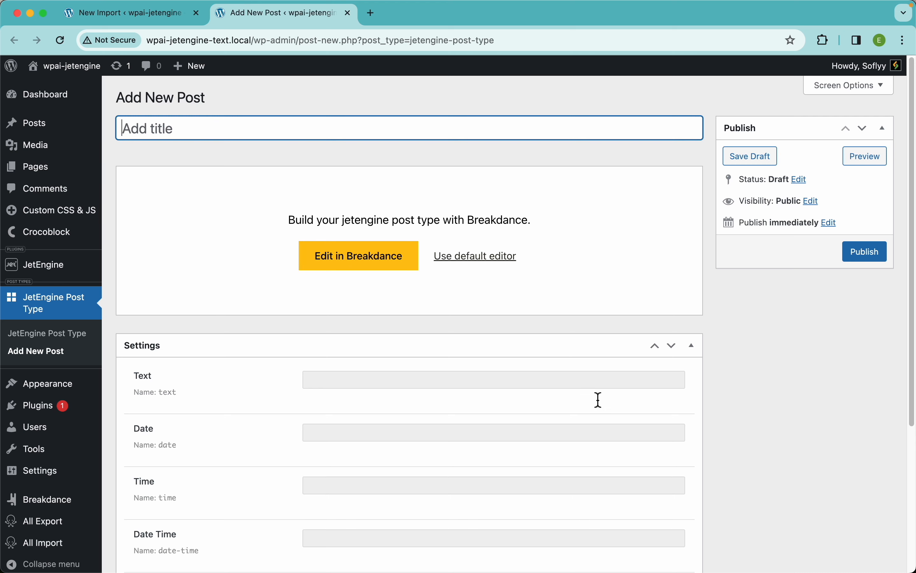
# Examine the Date, Time, Date Time, Text Area and Color Picker inputs in the new post's Settings, and return to the import template
pyautogui.scroll(-5, 591, 384)
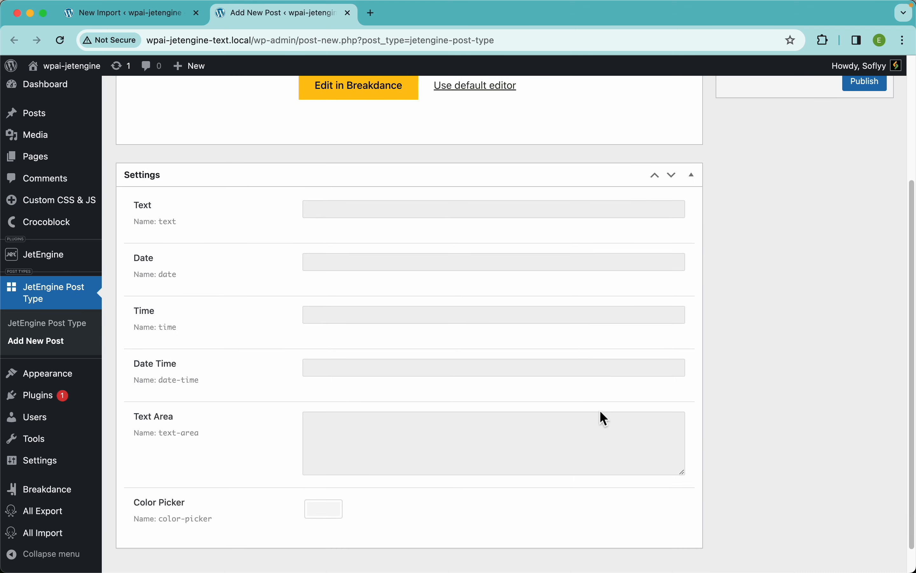
pyautogui.click(331, 264)
pyautogui.click(468, 312)
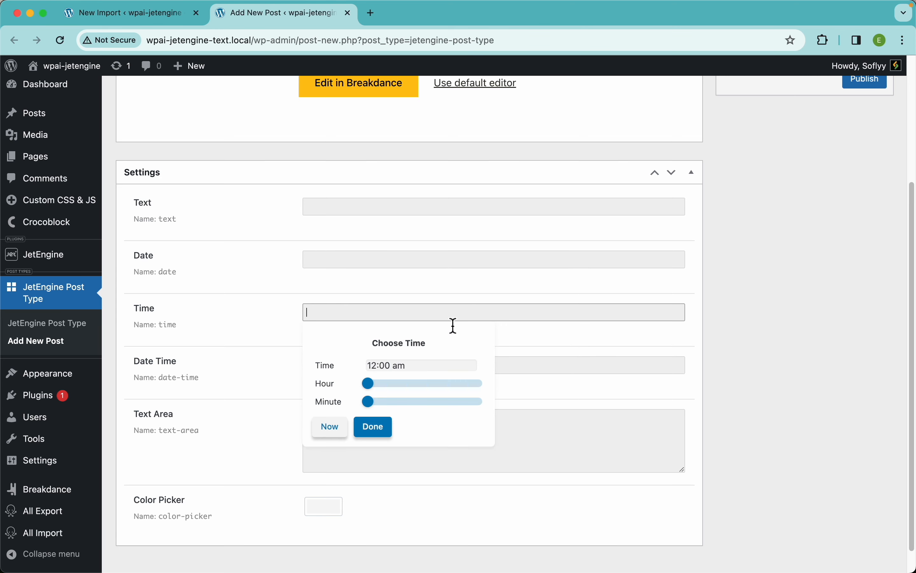
pyautogui.click(529, 370)
pyautogui.click(416, 442)
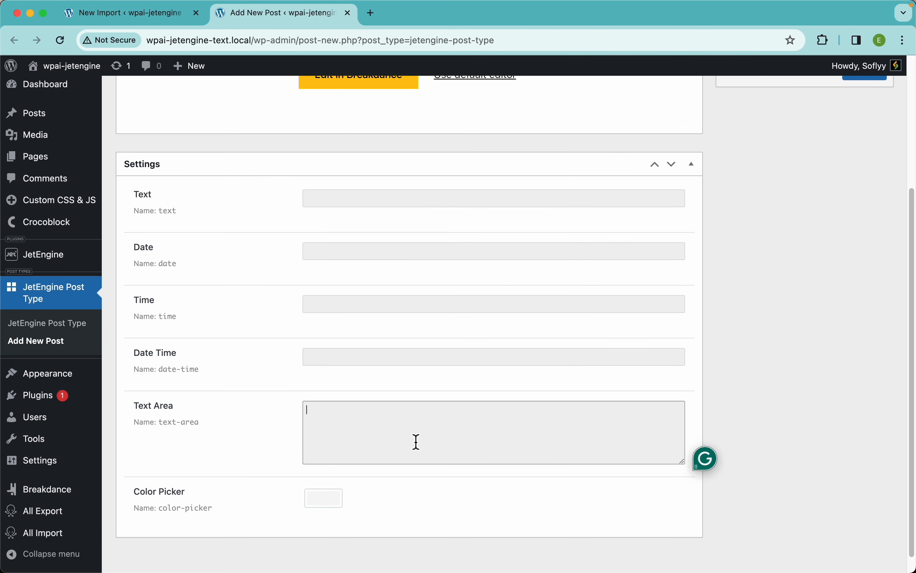
pyautogui.scroll(-1, 379, 462)
pyautogui.click(333, 483)
pyautogui.scroll(-3, 387, 483)
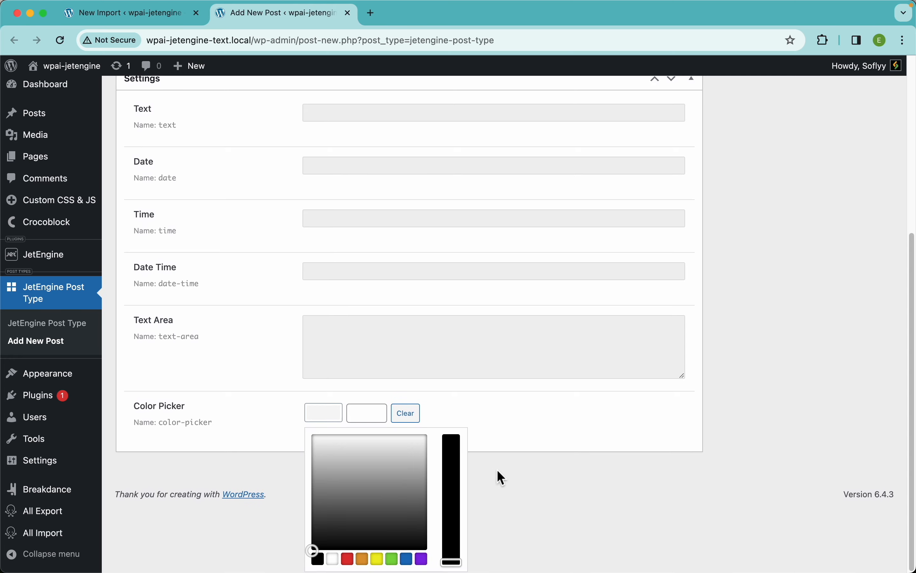
pyautogui.click(497, 469)
pyautogui.scroll(10, 395, 378)
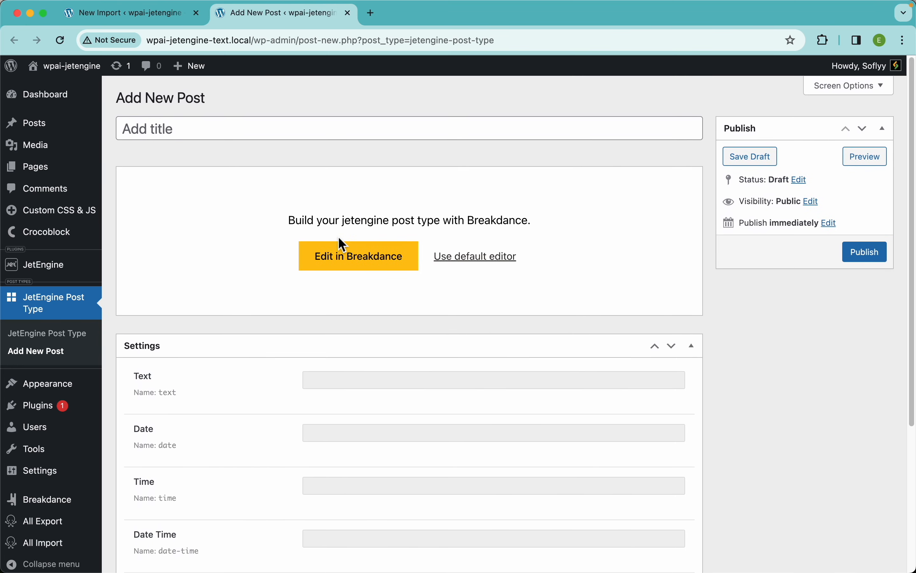
pyautogui.click(164, 17)
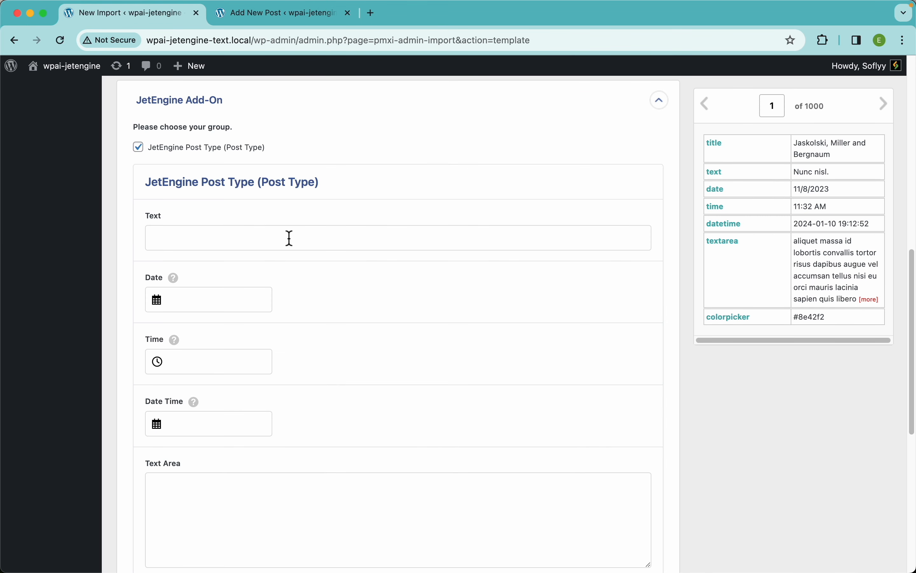
# Set the JetEngine Add-On's Date field to the fixed date 02/02/2024
pyautogui.click(289, 238)
pyautogui.scroll(-5, 230, 284)
pyautogui.click(233, 207)
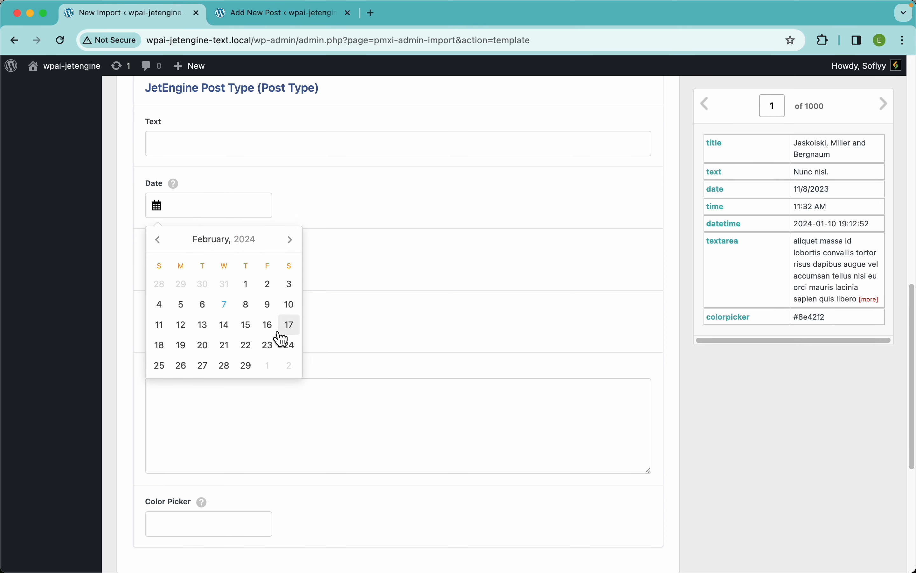
pyautogui.click(280, 287)
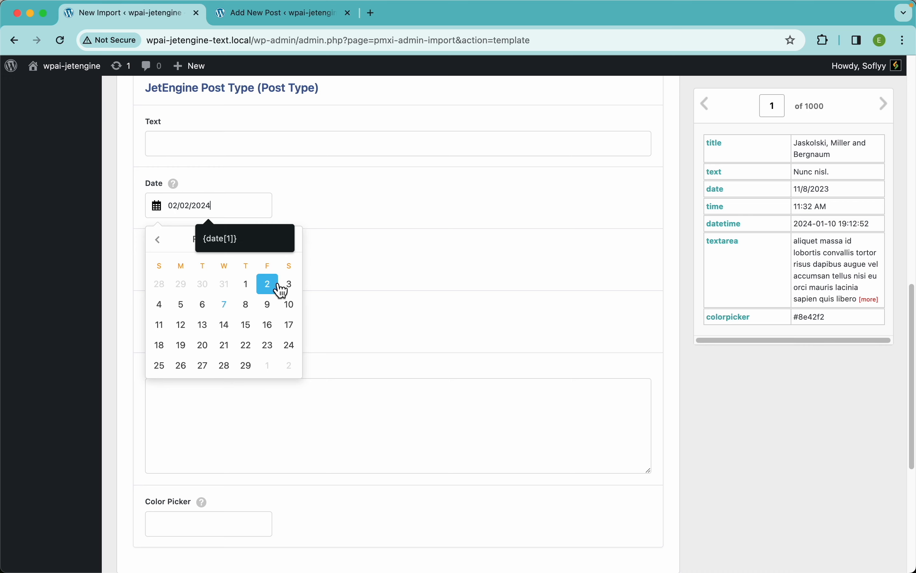
pyautogui.click(314, 203)
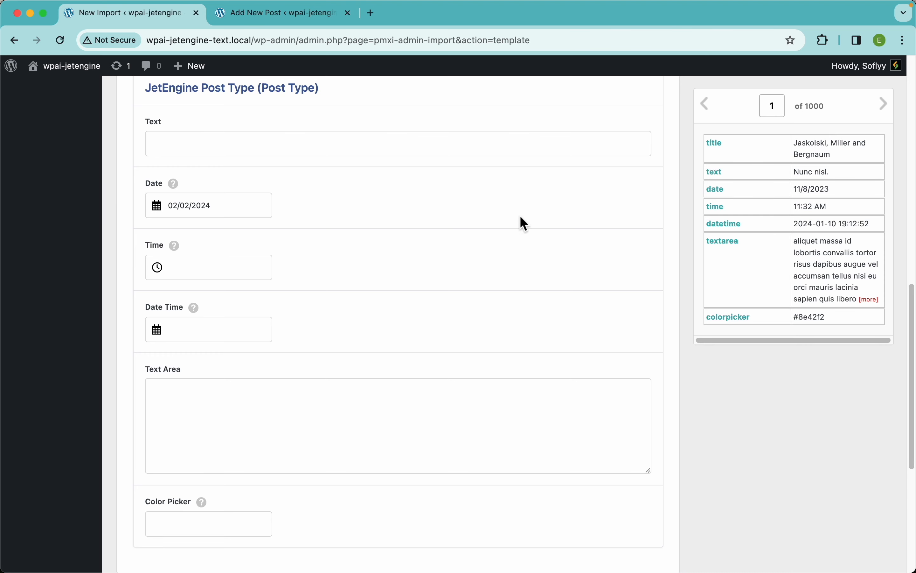
# Set the JetEngine Add-On's Time field to 07:52 am
pyautogui.click(237, 267)
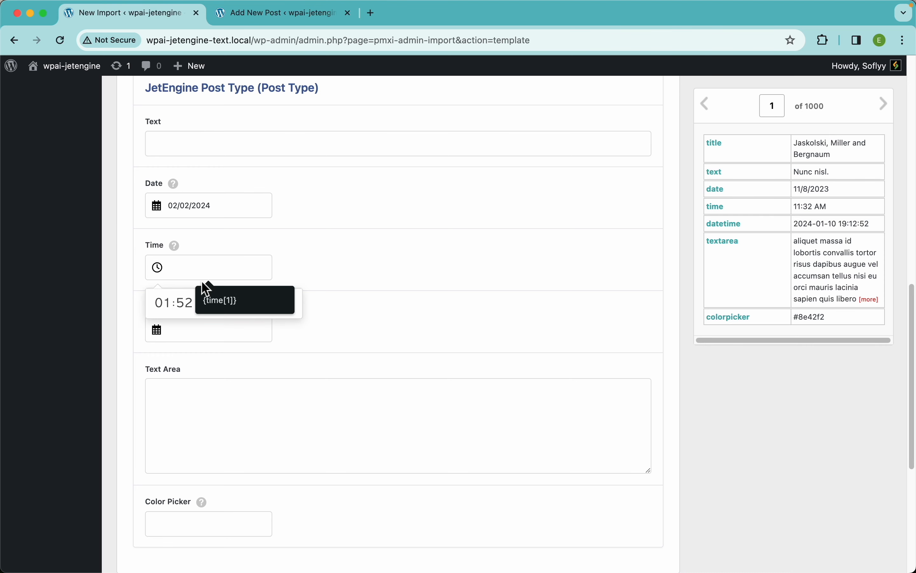
pyautogui.moveTo(221, 299); pyautogui.dragTo(243, 305)
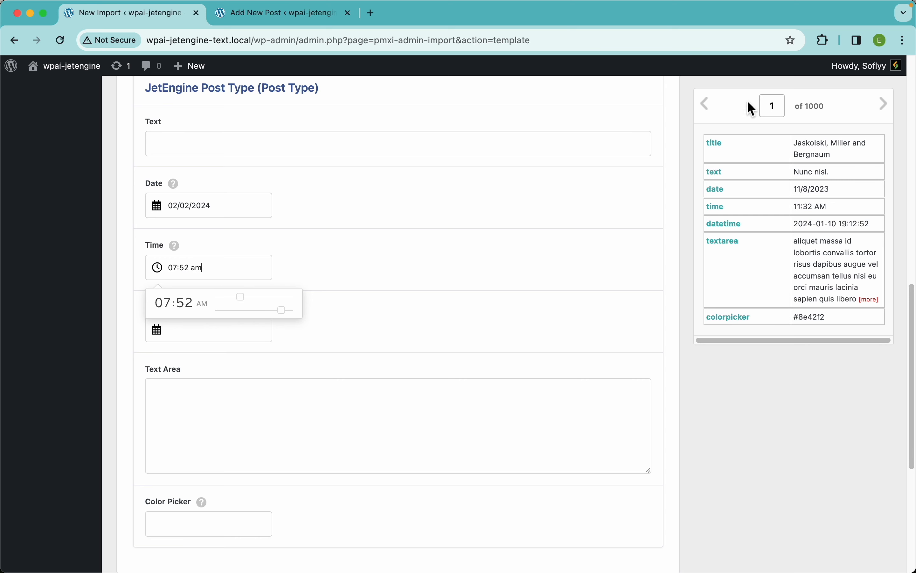
pyautogui.click(355, 283)
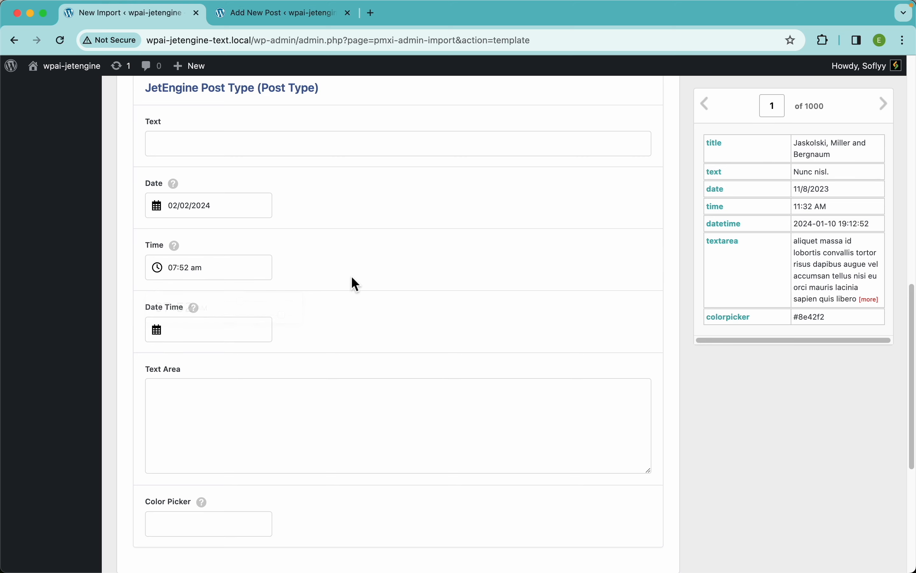
# Set the JetEngine Add-On's Date Time field to 02/16/2024 08:52 am
pyautogui.click(211, 330)
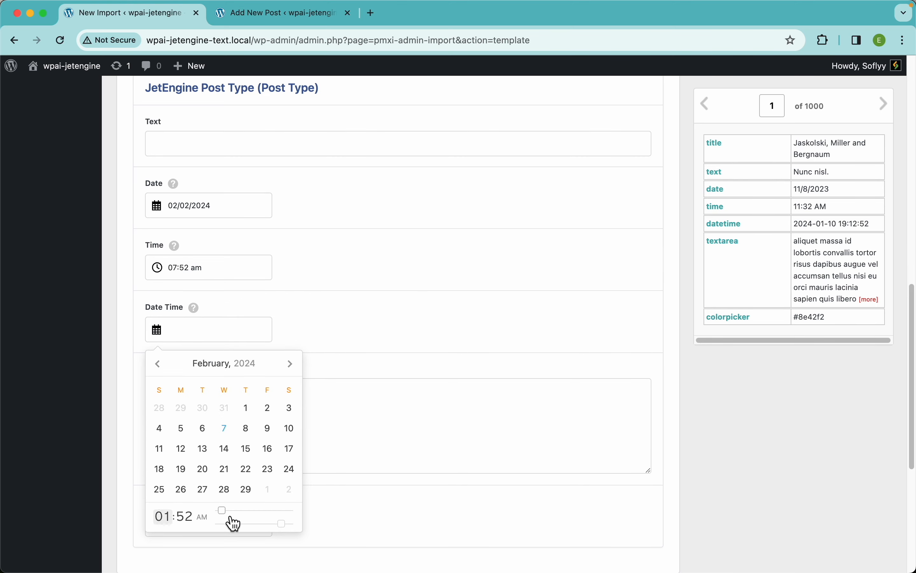
pyautogui.moveTo(223, 511); pyautogui.dragTo(245, 511)
pyautogui.click(268, 450)
pyautogui.click(315, 303)
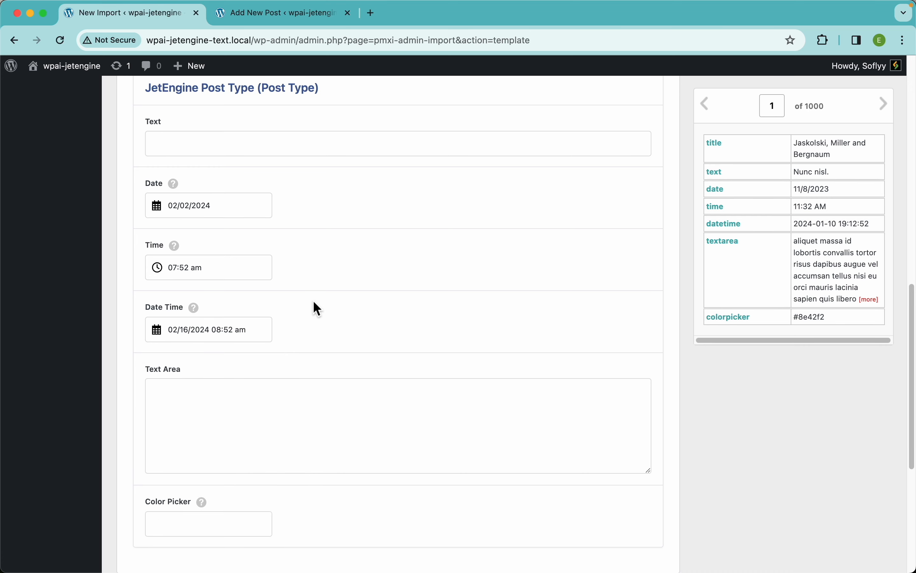
# Clear the fixed values from the Date, Time and Date Time fields
pyautogui.tripleClick(215, 213)
pyautogui.press('BackSpace')
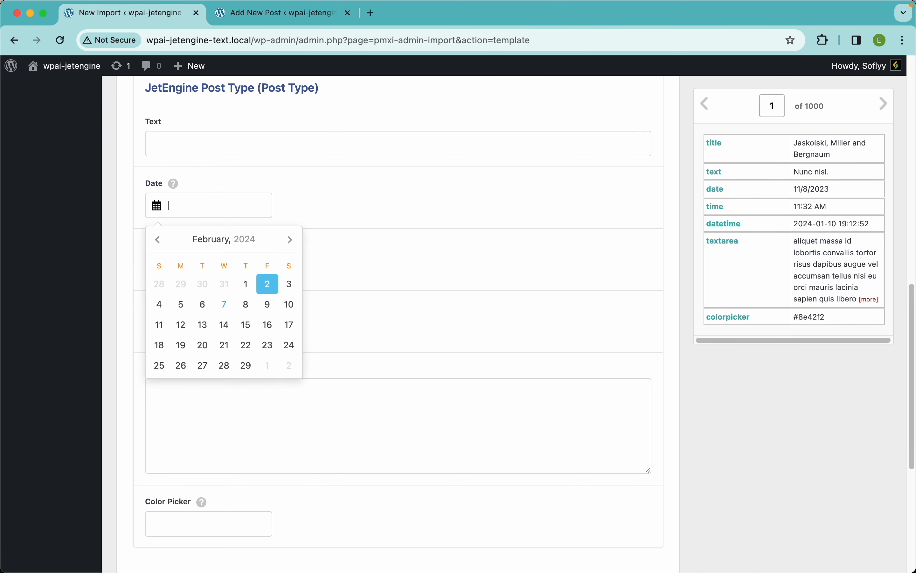
pyautogui.press('Tab')
pyautogui.press('Tab')
pyautogui.press('BackSpace')
pyautogui.press('Tab')
pyautogui.press('Tab')
pyautogui.press('BackSpace')
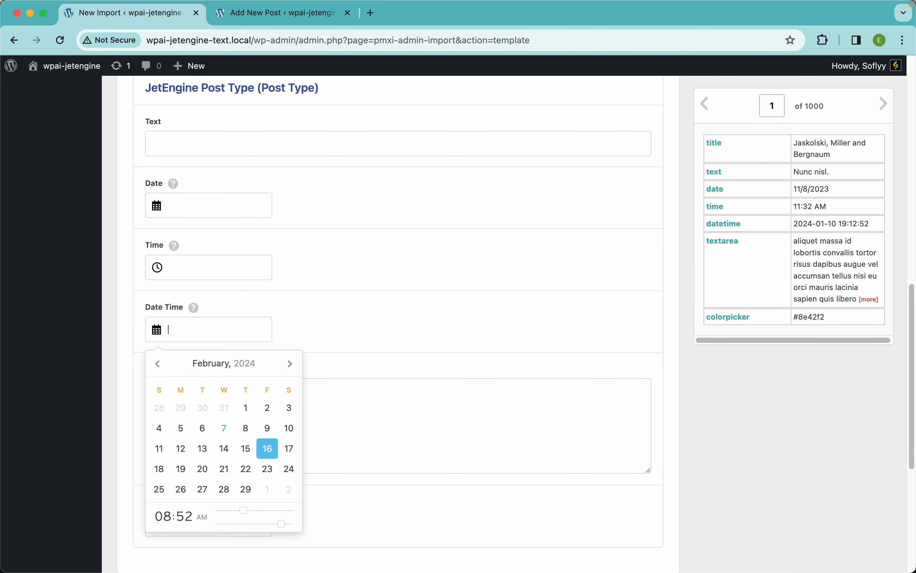
pyautogui.click(401, 200)
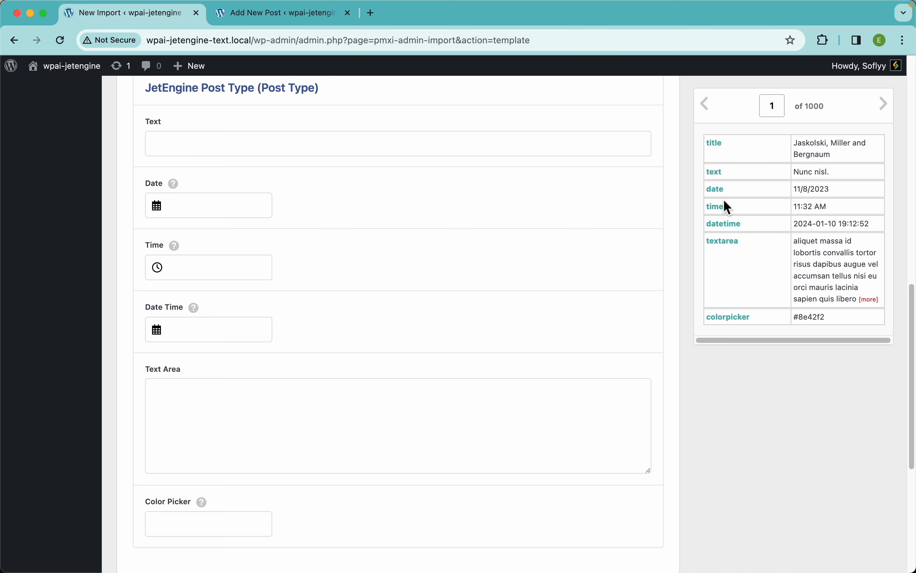
# Map the Text field to the combined value "Title ({title[1]}) - {text[1]}"
pyautogui.moveTo(720, 178); pyautogui.dragTo(371, 146)
pyautogui.click(493, 155)
pyautogui.write('Title ({text[1')
pyautogui.moveTo(729, 155); pyautogui.dragTo(173, 150)
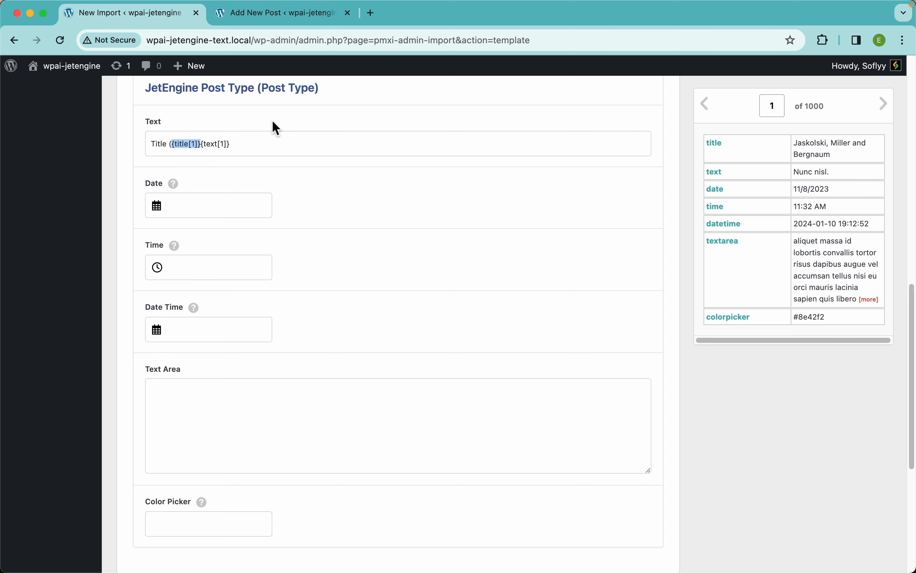
pyautogui.write(')')
pyautogui.press('super+z')
pyautogui.press('Right')
pyautogui.write(') -')
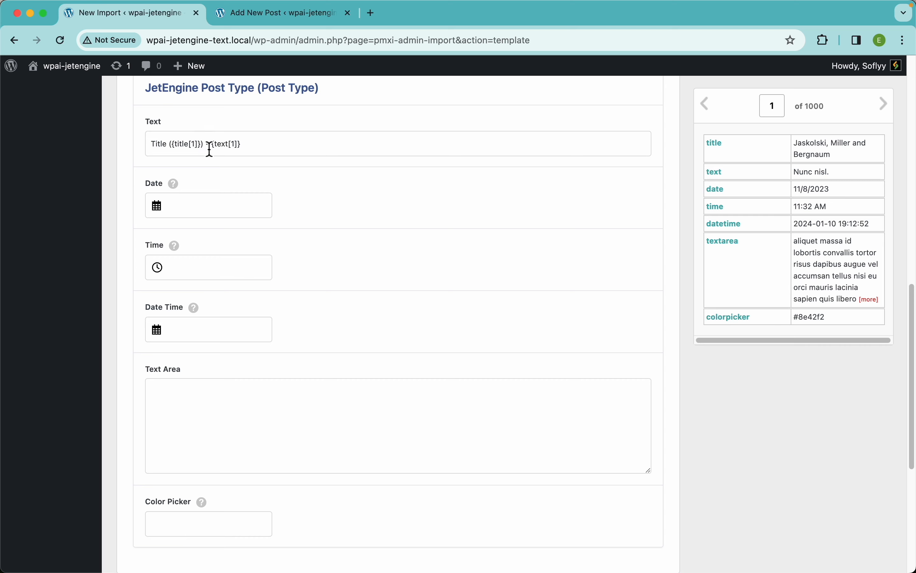
pyautogui.moveTo(211, 146); pyautogui.dragTo(265, 147)
pyautogui.click(310, 183)
# Map the Date field to {date[1]} and compare the date format with the next record's
pyautogui.moveTo(727, 203); pyautogui.dragTo(212, 206)
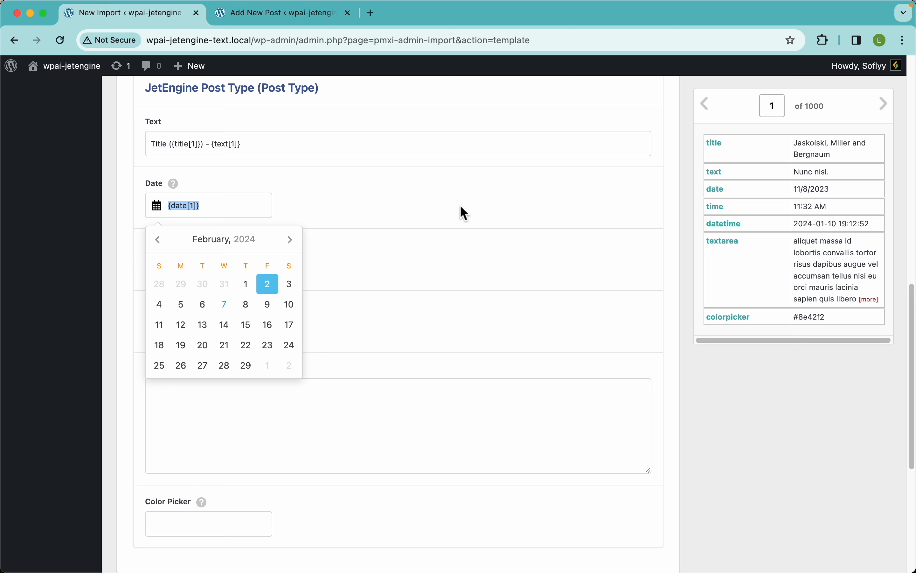
pyautogui.click(462, 211)
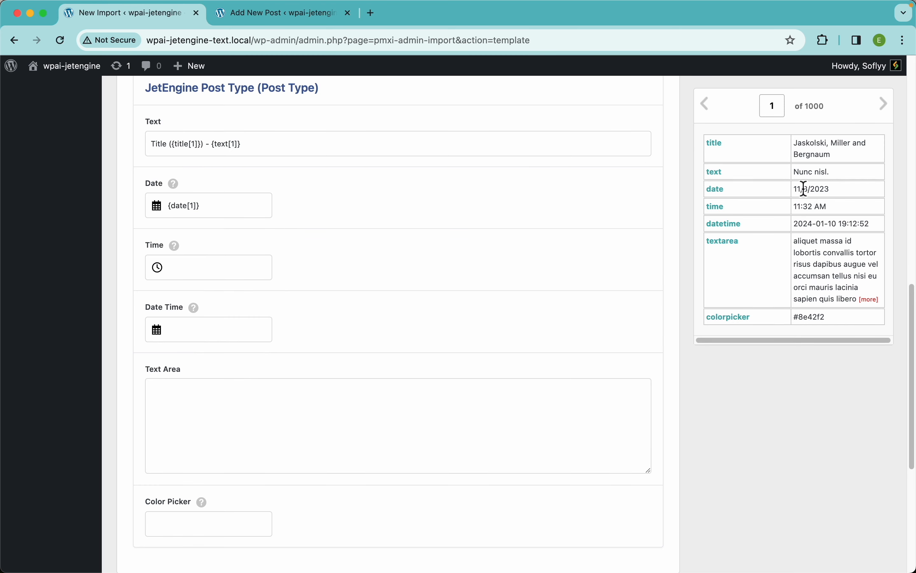
pyautogui.moveTo(831, 189); pyautogui.dragTo(794, 189)
pyautogui.click(884, 109)
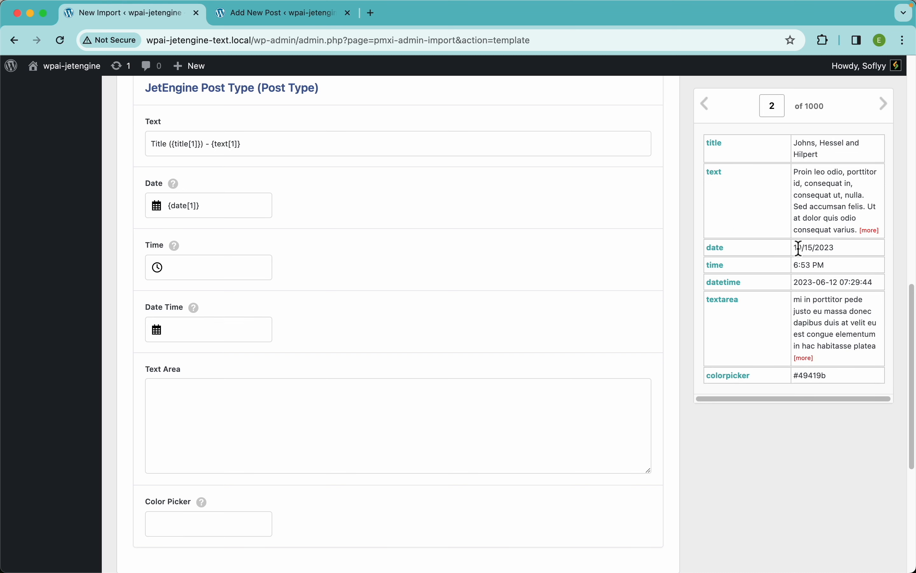
pyautogui.click(711, 113)
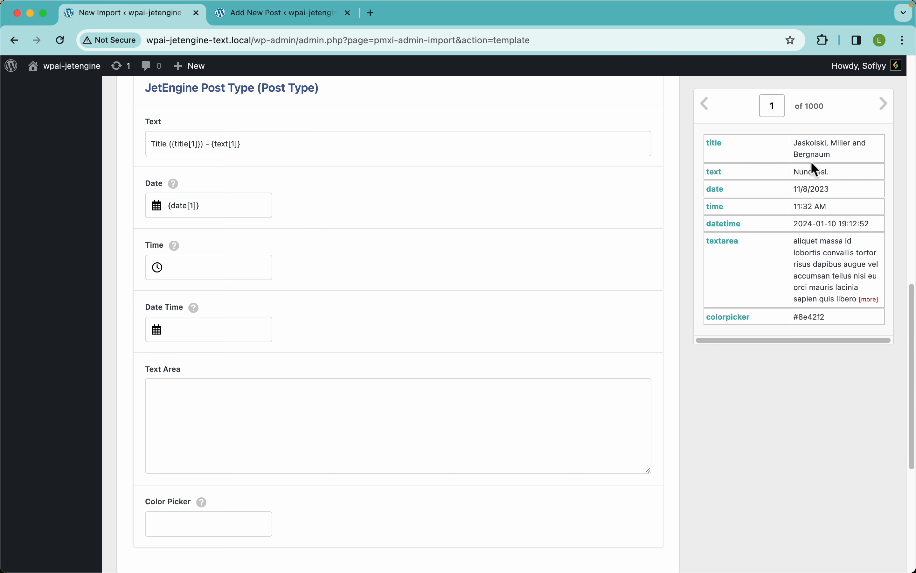
# Map the Time field to {time[1]} and the Date Time field to {datetime[1]}
pyautogui.moveTo(713, 207); pyautogui.dragTo(266, 270)
pyautogui.moveTo(730, 227); pyautogui.dragTo(228, 333)
pyautogui.scroll(-5, 388, 343)
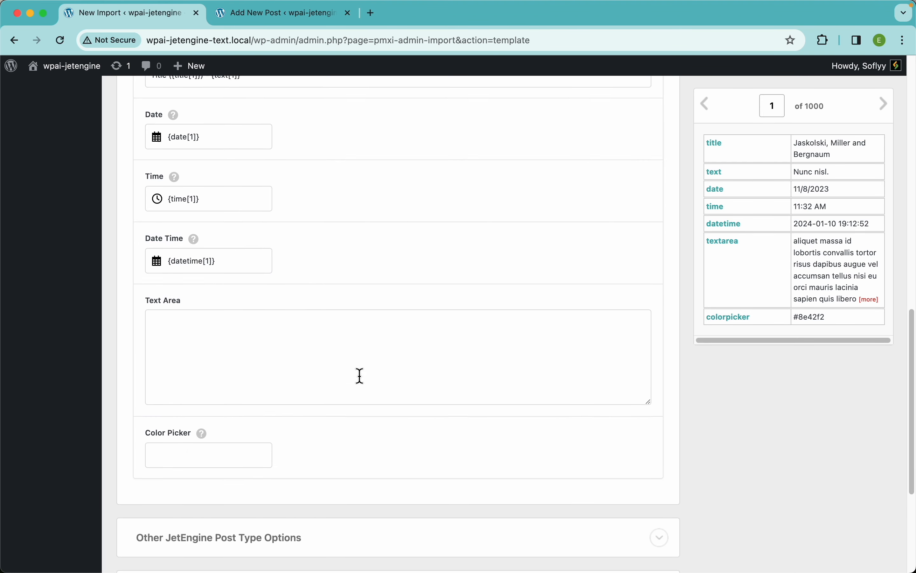
# Map the Text Area field to {textarea[1]} and the Color Picker field to {colorpicker[1]}, checking the expected color format
pyautogui.moveTo(738, 243); pyautogui.dragTo(518, 253)
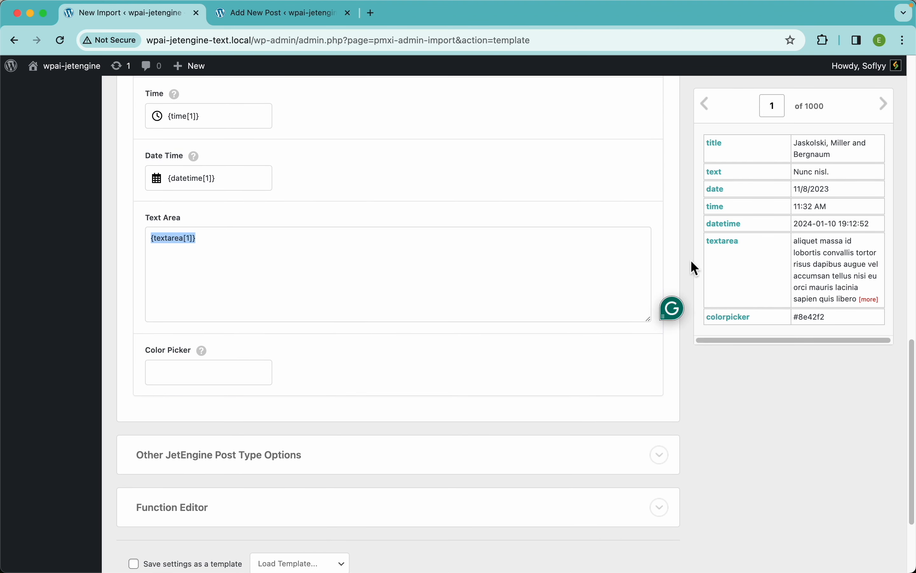
pyautogui.moveTo(736, 326); pyautogui.dragTo(255, 372)
pyautogui.moveTo(210, 358)
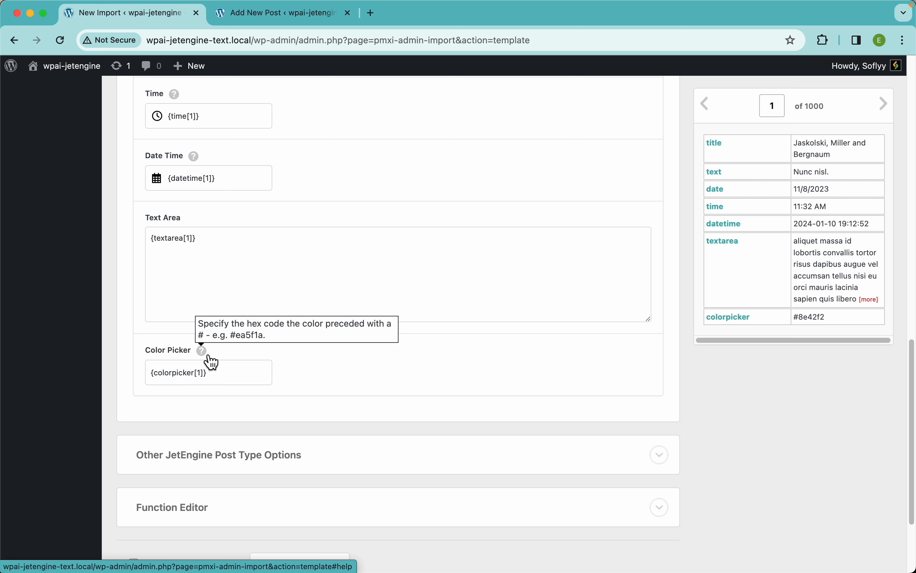
pyautogui.click(207, 353)
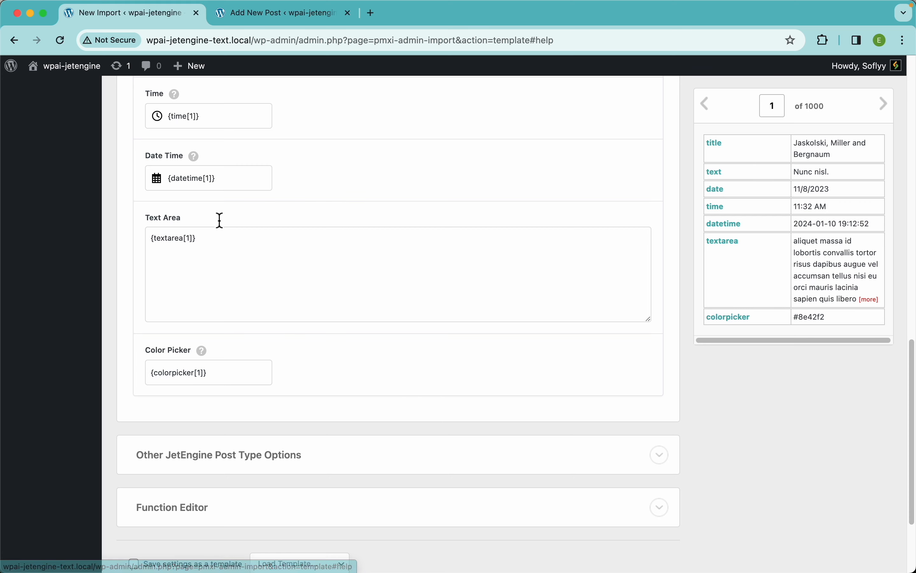
# Replace the Date Time mapping with the combined elements "{date[1]} {time[1]}"
pyautogui.scroll(5, 392, 200)
pyautogui.scroll(-5, 385, 284)
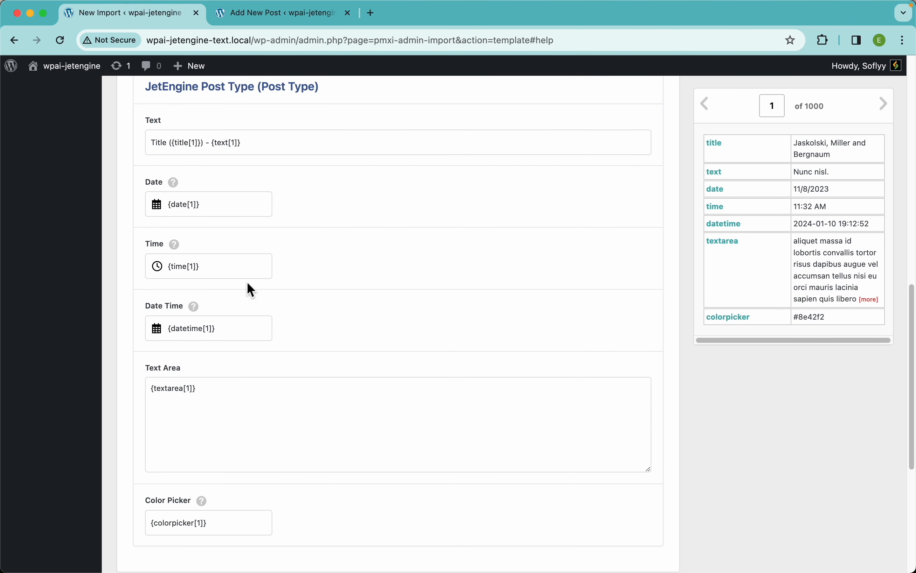
pyautogui.click(229, 329)
pyautogui.press('BackSpace')
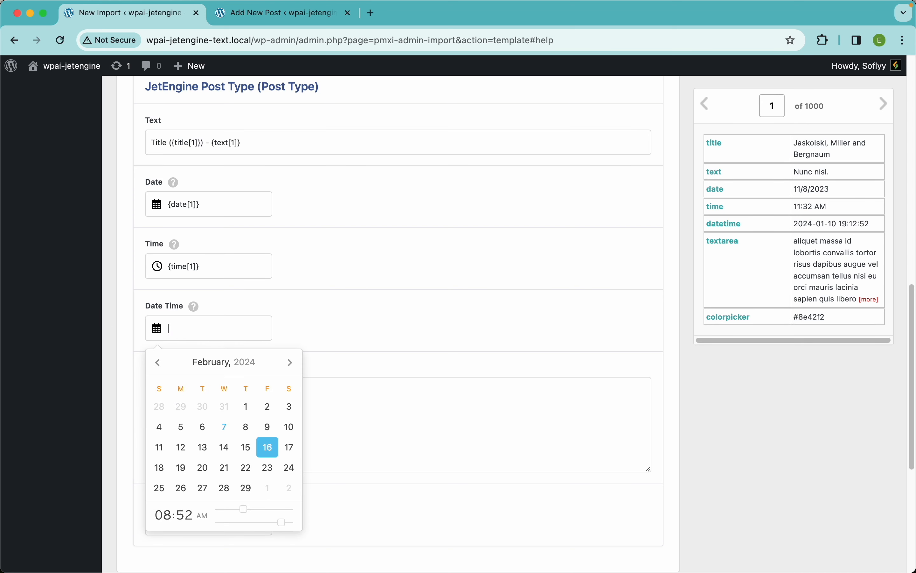
pyautogui.click(378, 311)
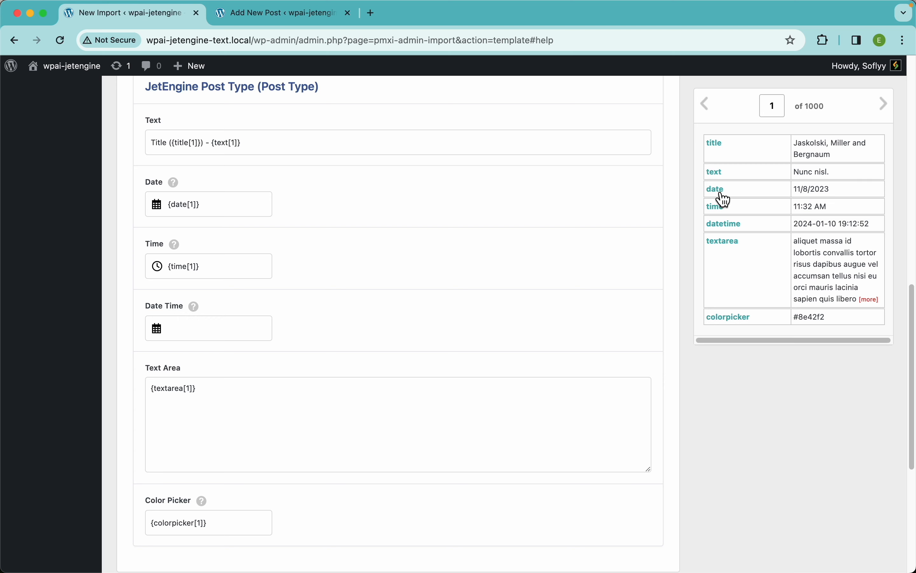
pyautogui.moveTo(721, 194); pyautogui.dragTo(175, 336)
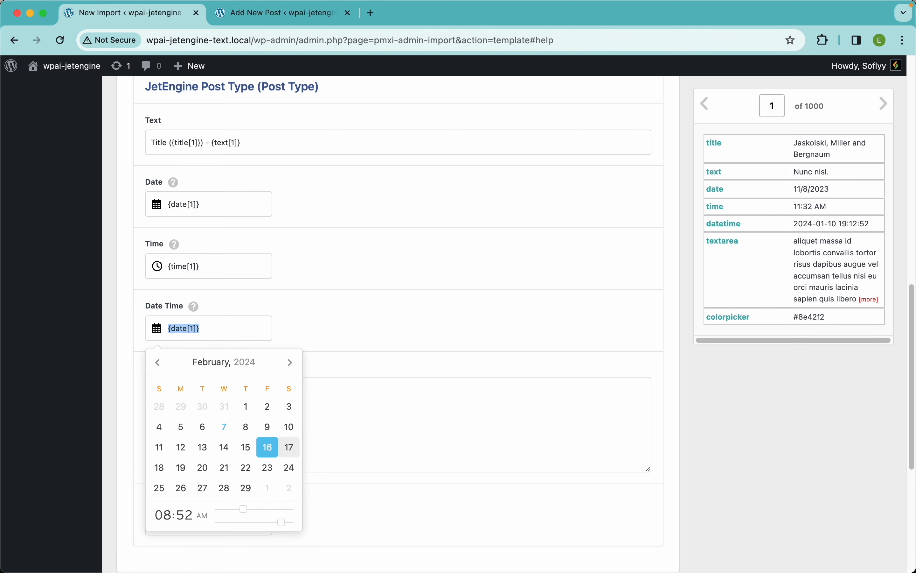
pyautogui.click(218, 333)
pyautogui.moveTo(719, 208); pyautogui.dragTo(261, 334)
pyautogui.click(307, 333)
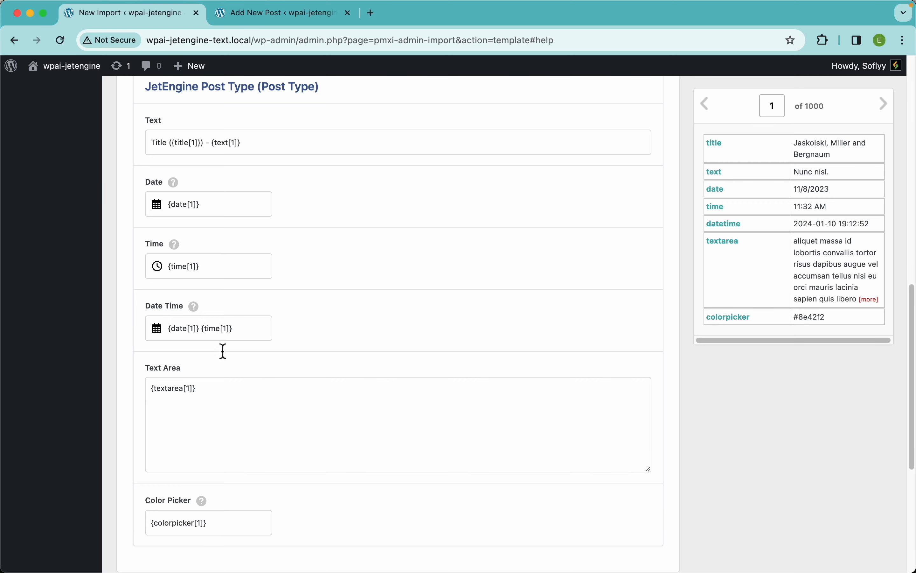
# Continue to Step 4 and set the import's Unique Identifier to {title[1]}-{colorpicker[1]}
pyautogui.scroll(-5, 363, 330)
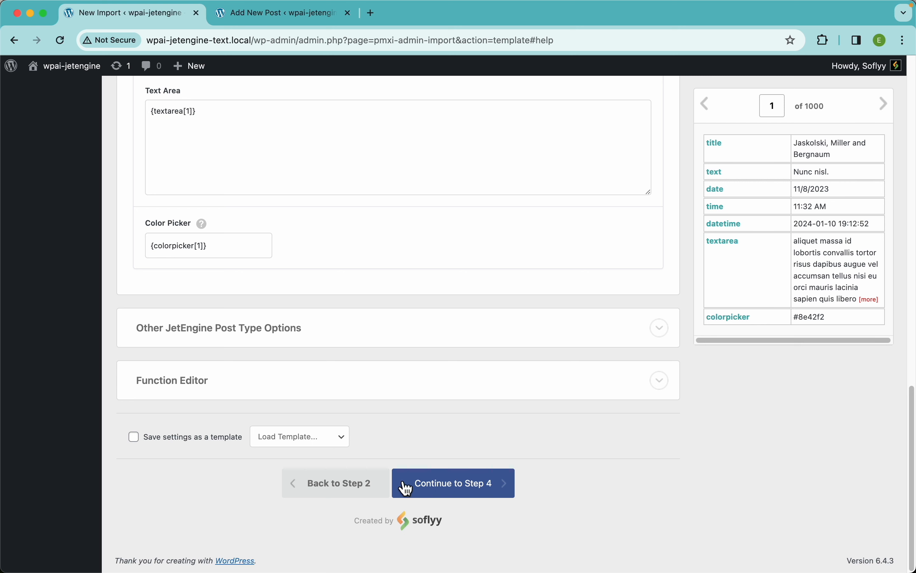
pyautogui.click(478, 489)
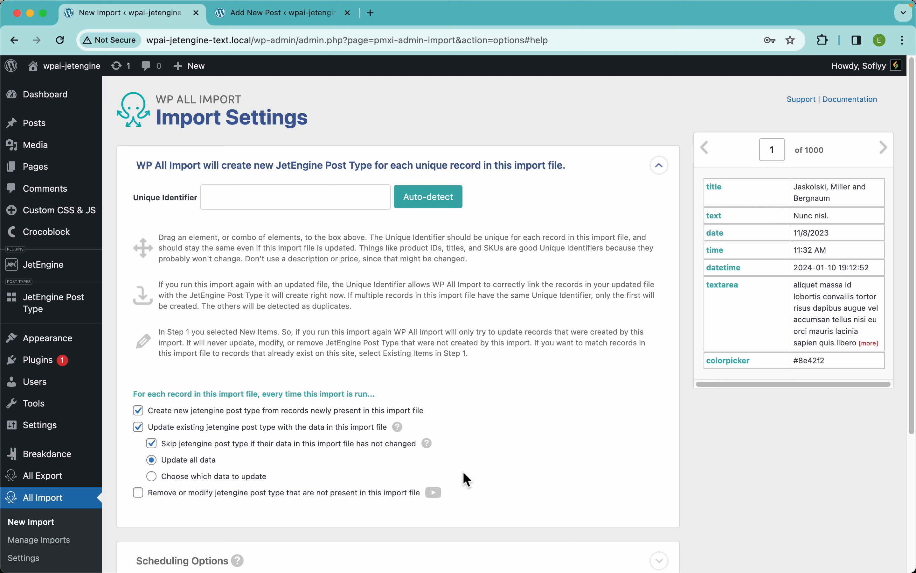
pyautogui.click(424, 215)
pyautogui.click(352, 196)
pyautogui.write('-')
pyautogui.moveTo(730, 362); pyautogui.dragTo(344, 199)
pyautogui.click(435, 221)
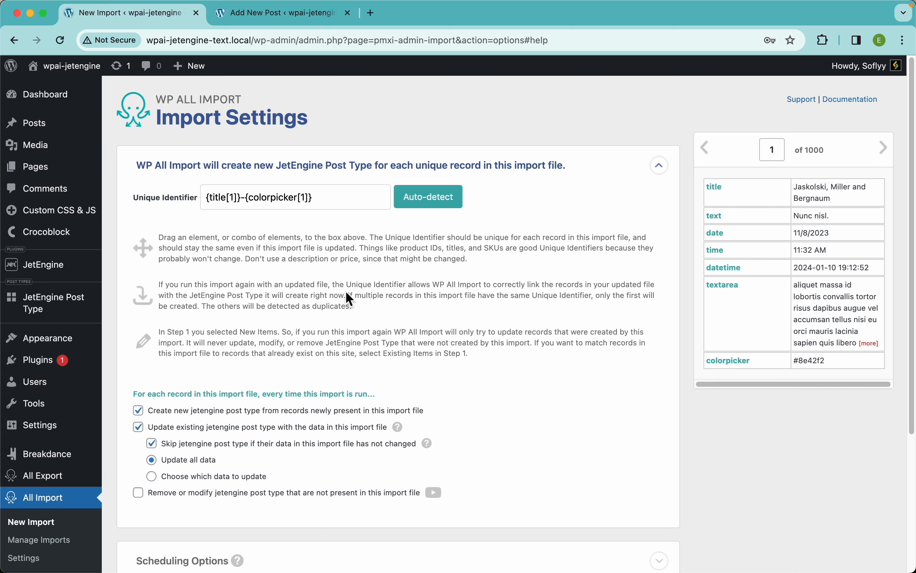
# Review the create and update options, keep them as they are, and confirm and run the import
pyautogui.scroll(-5, 352, 337)
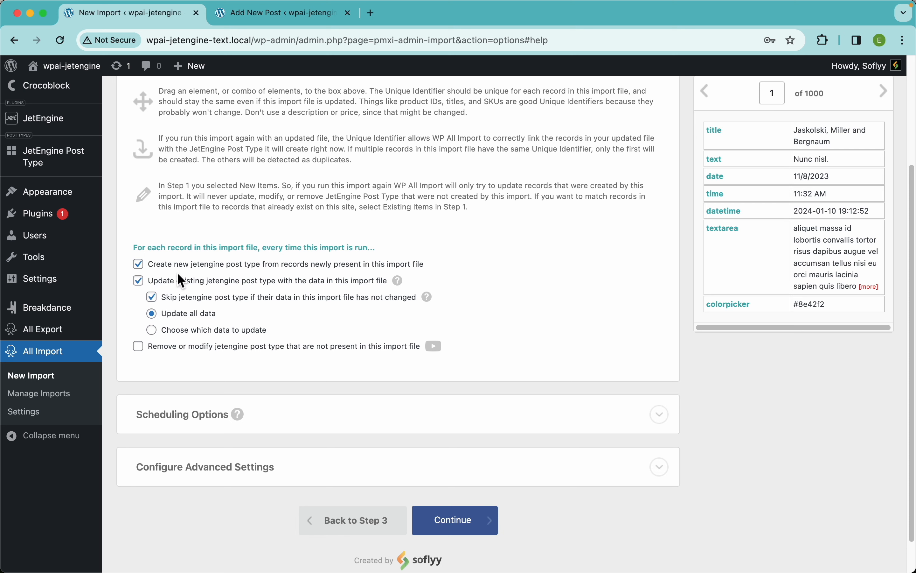
pyautogui.moveTo(451, 264); pyautogui.dragTo(152, 270)
pyautogui.click(450, 269)
pyautogui.moveTo(404, 286)
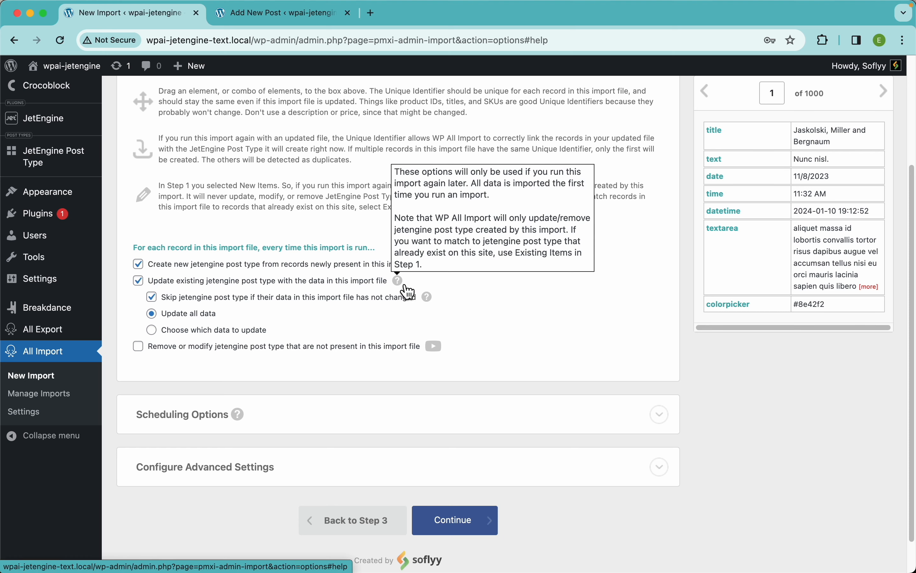
pyautogui.scroll(-2, 455, 348)
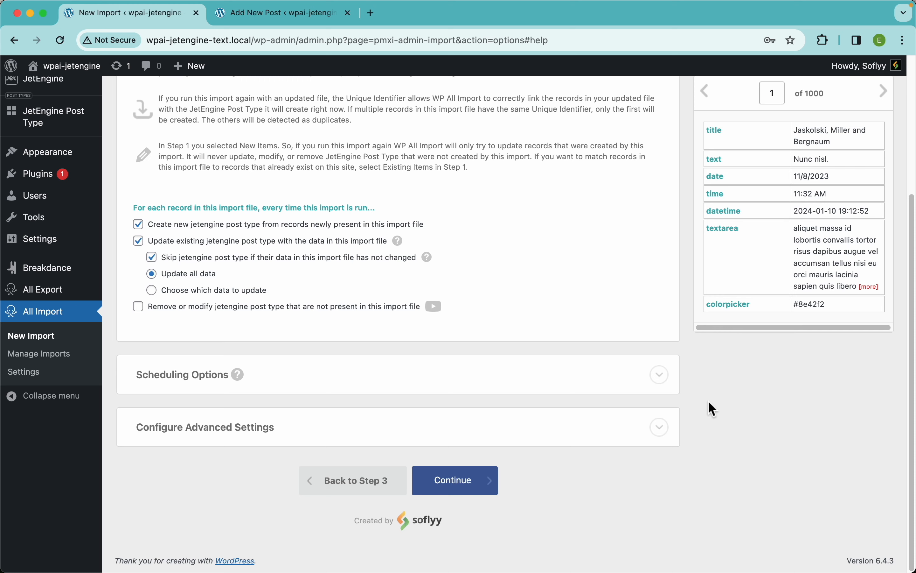
pyautogui.click(474, 481)
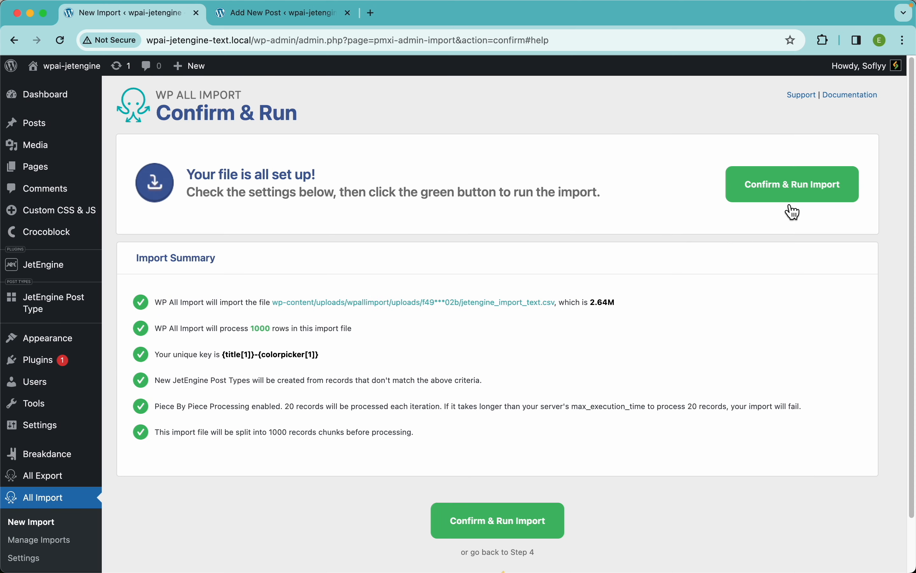
pyautogui.click(805, 200)
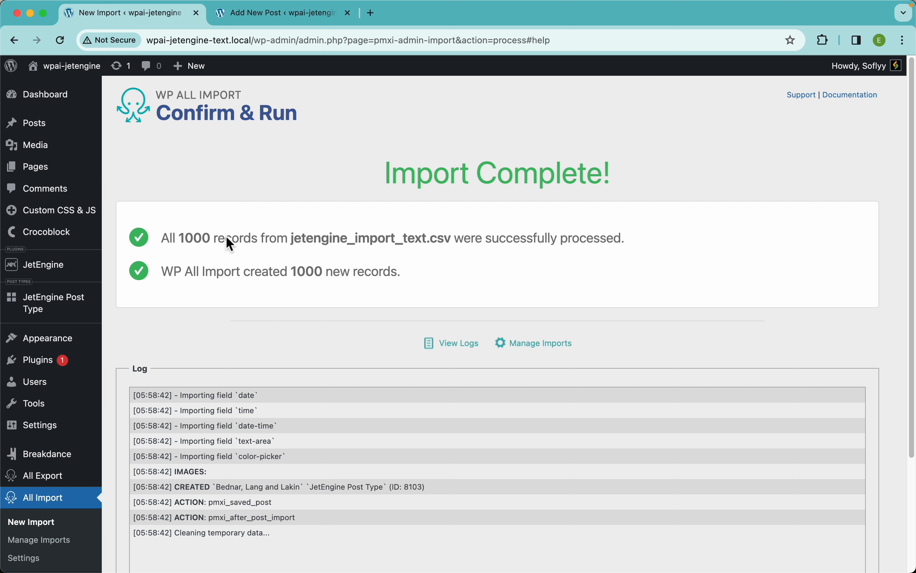
# Browse the JetEngine Post Type list and open the imported post "Leannon, Wolff and Altenwerth"
pyautogui.moveTo(74, 300)
pyautogui.click(132, 303)
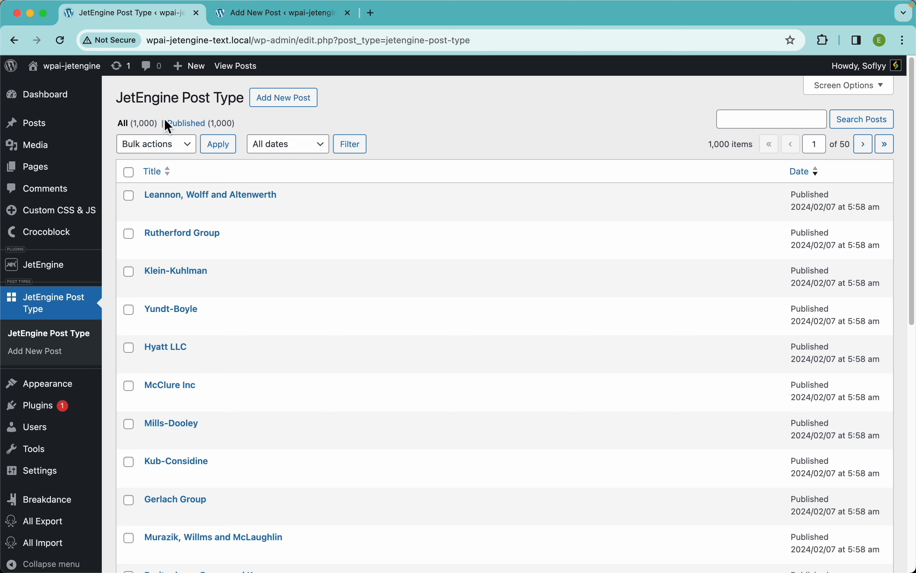
pyautogui.scroll(-9, 329, 264)
pyautogui.scroll(-4, 329, 262)
pyautogui.scroll(13, 328, 262)
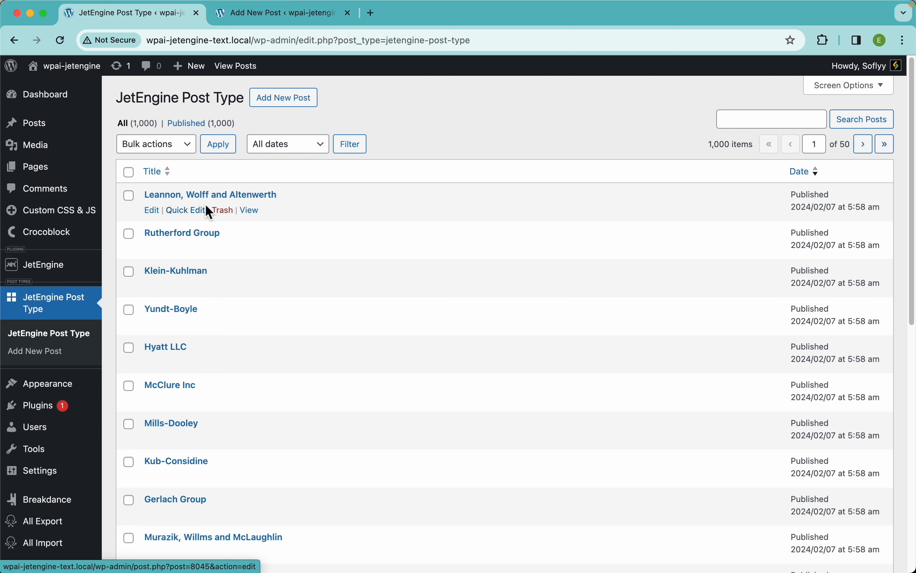
pyautogui.click(215, 197)
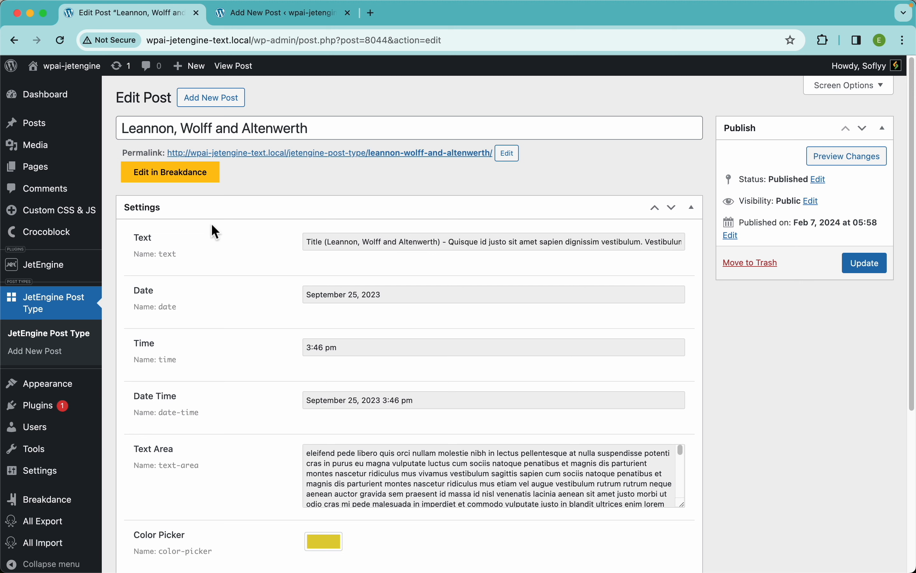
# Check the static word, title and text portions of the imported post's Text field
pyautogui.moveTo(324, 242); pyautogui.dragTo(280, 246)
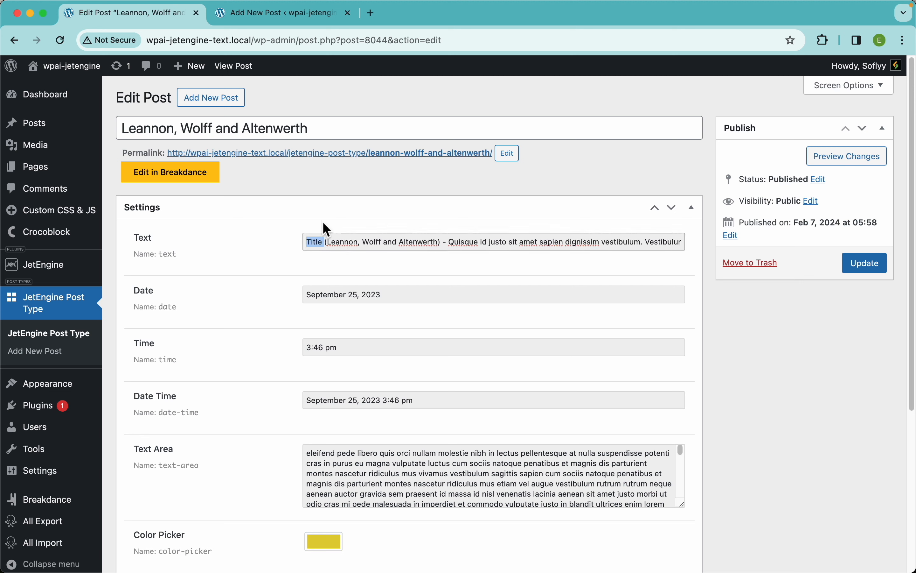
pyautogui.click(371, 243)
pyautogui.moveTo(328, 243); pyautogui.dragTo(438, 243)
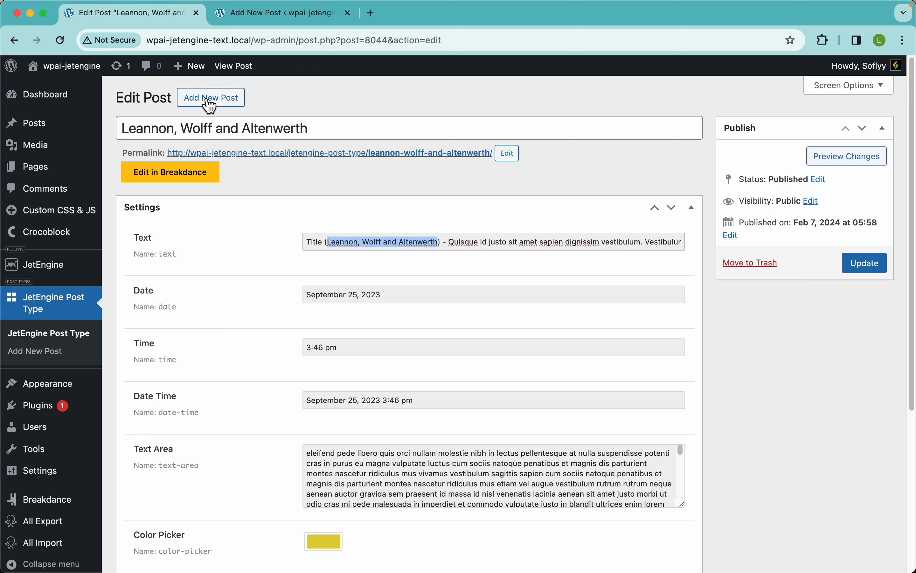
pyautogui.click(448, 242)
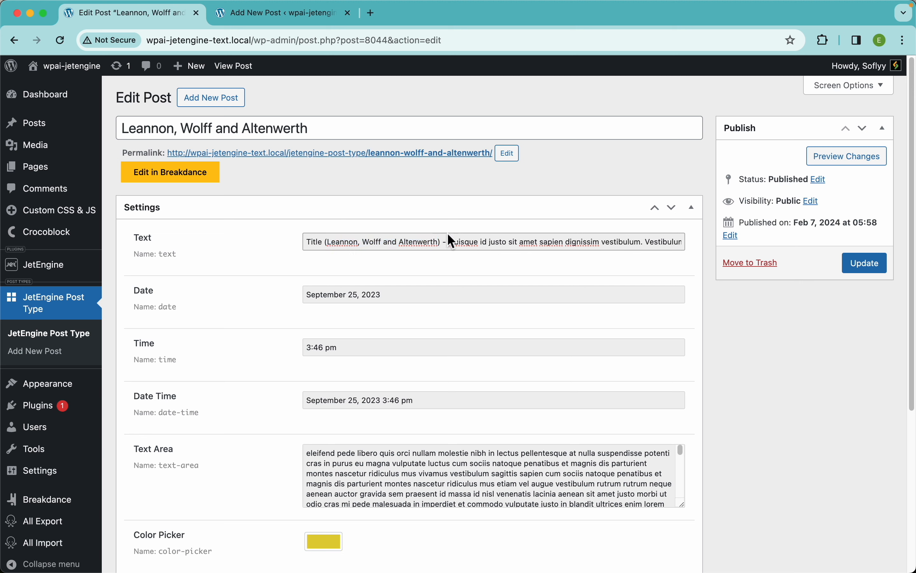
pyautogui.moveTo(447, 241); pyautogui.dragTo(359, 308)
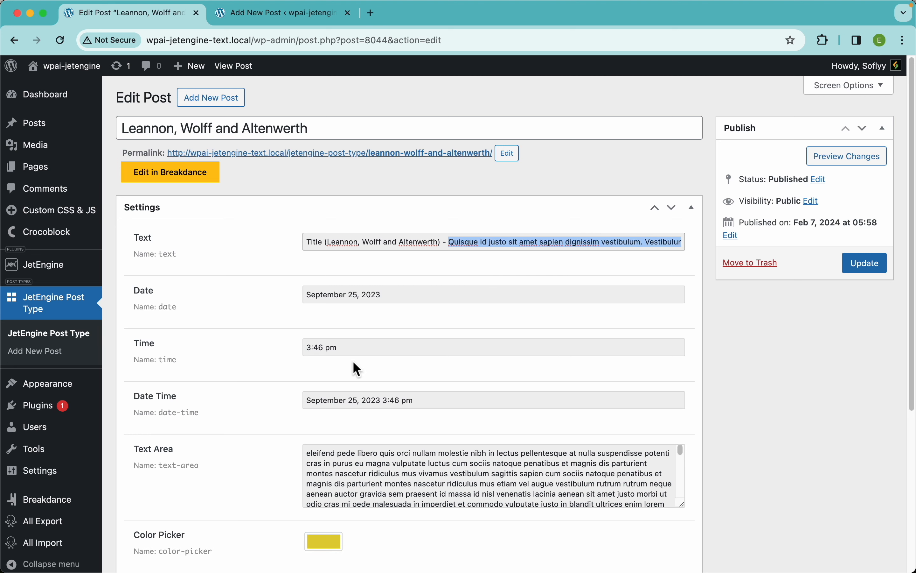
# Inspect the imported post's Date Time, Text Area and Color Picker values
pyautogui.scroll(-5, 382, 363)
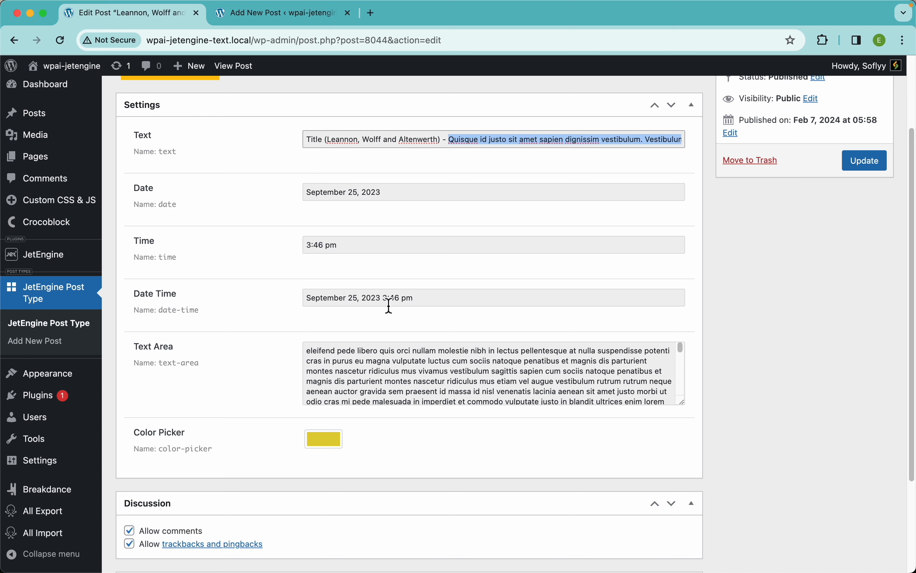
pyautogui.click(430, 298)
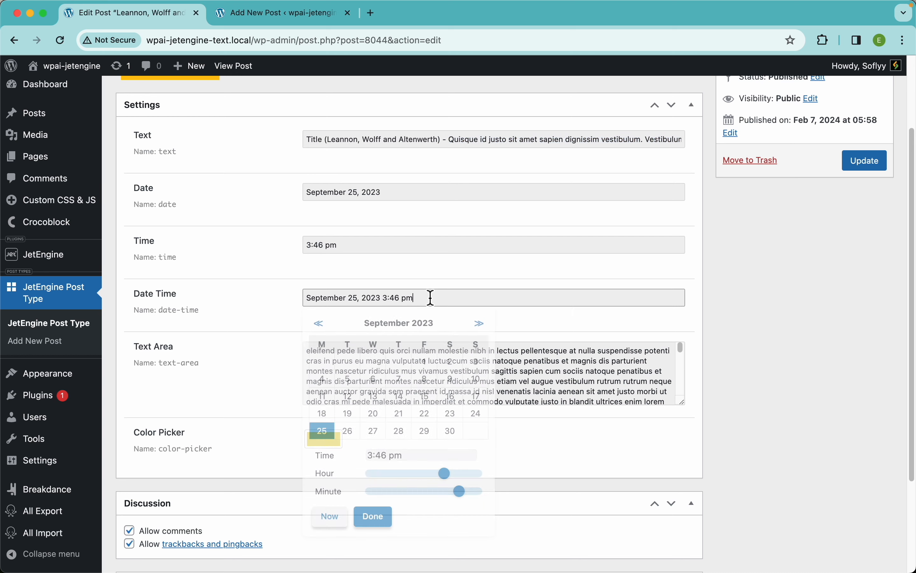
pyautogui.click(744, 354)
pyautogui.scroll(-4, 248, 339)
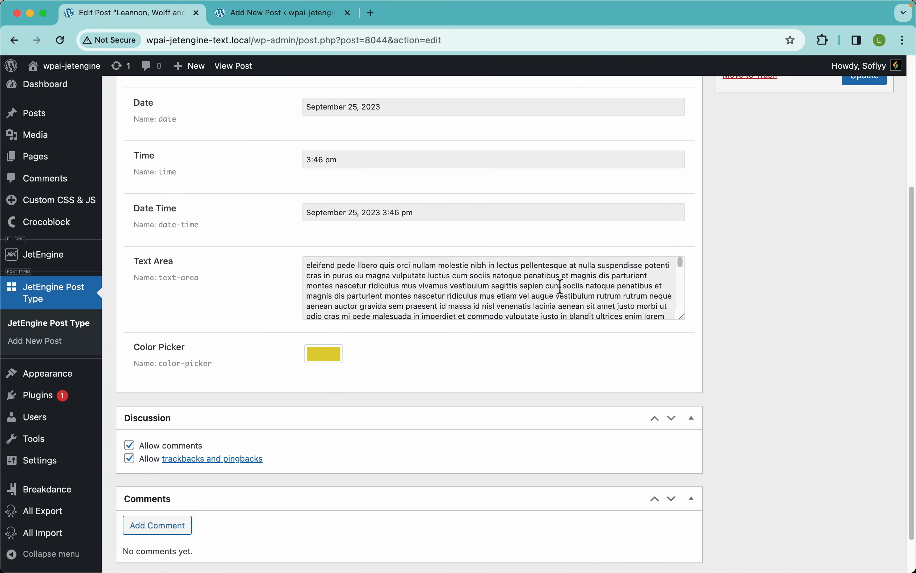
pyautogui.moveTo(683, 316); pyautogui.dragTo(664, 360)
pyautogui.scroll(-3, 440, 412)
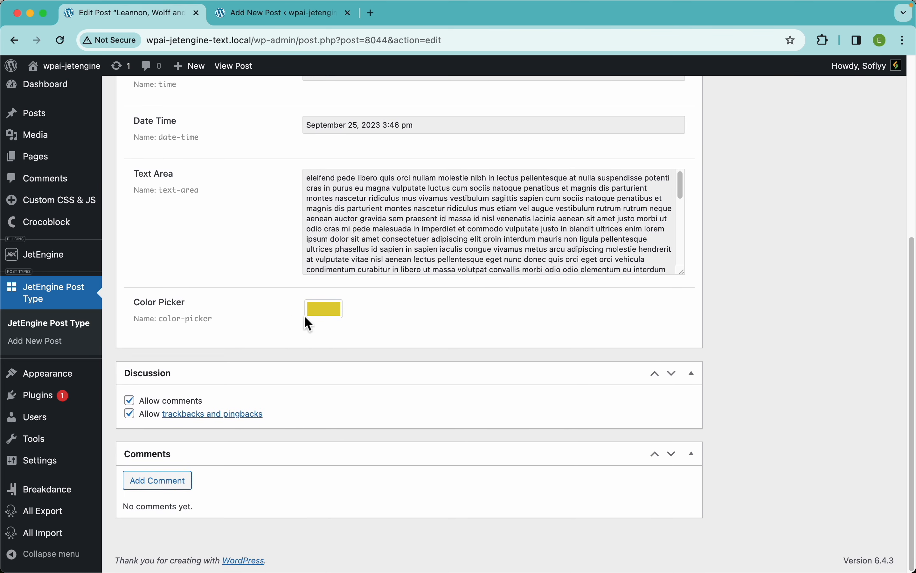
pyautogui.click(329, 310)
pyautogui.click(812, 261)
pyautogui.scroll(8, 812, 261)
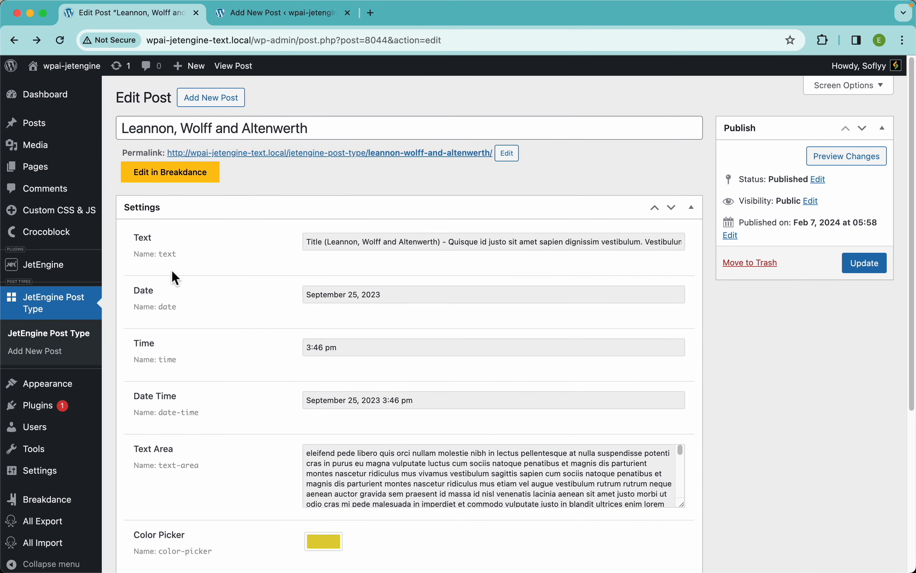
# Start a new import in WP All Import
pyautogui.scroll(-4, 53, 439)
pyautogui.scroll(-3, 57, 443)
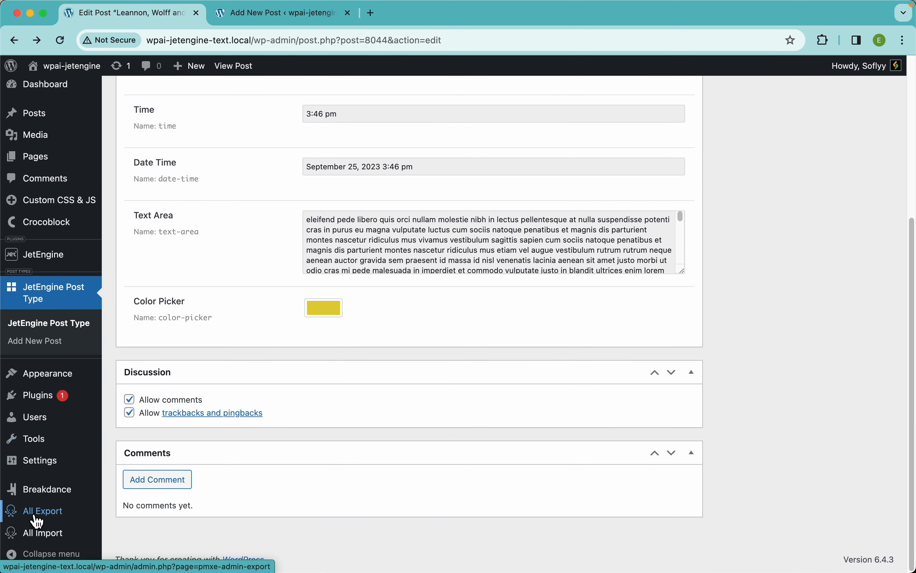
pyautogui.moveTo(36, 527)
pyautogui.click(138, 484)
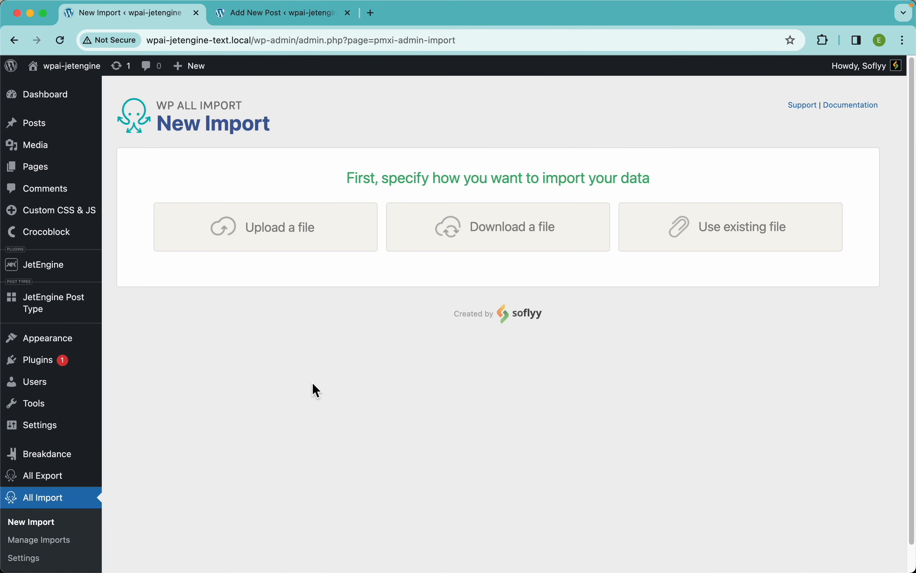